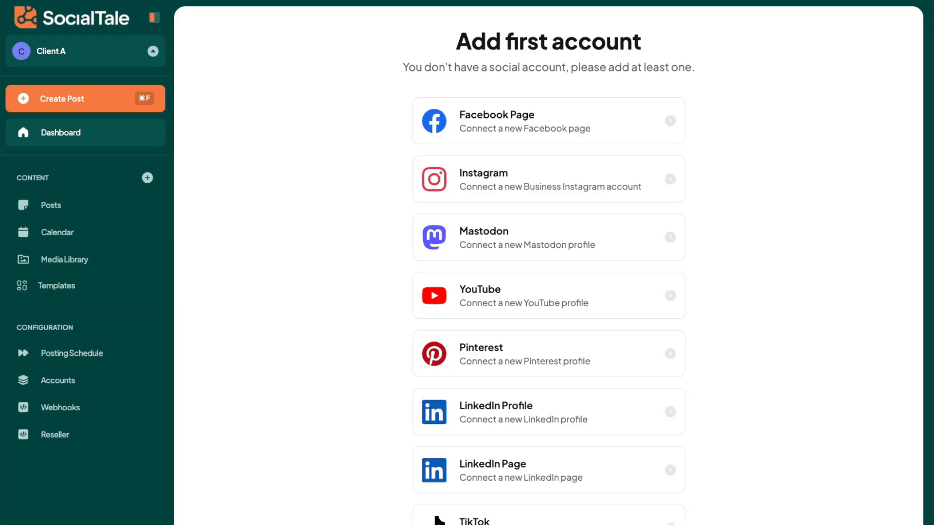
Switch to the Thompson Media workspace and review its dashboard over 7 days, zooming into the audience chart.
click(140, 54)
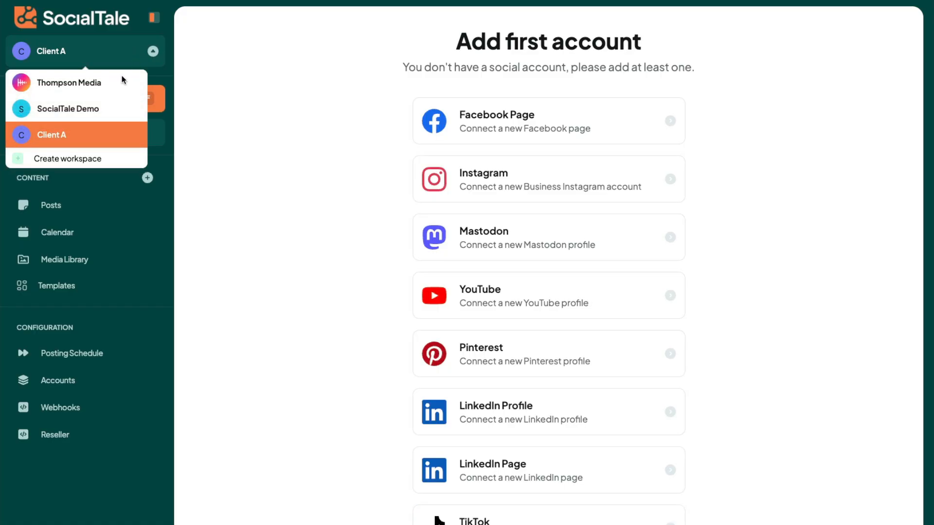
click(105, 83)
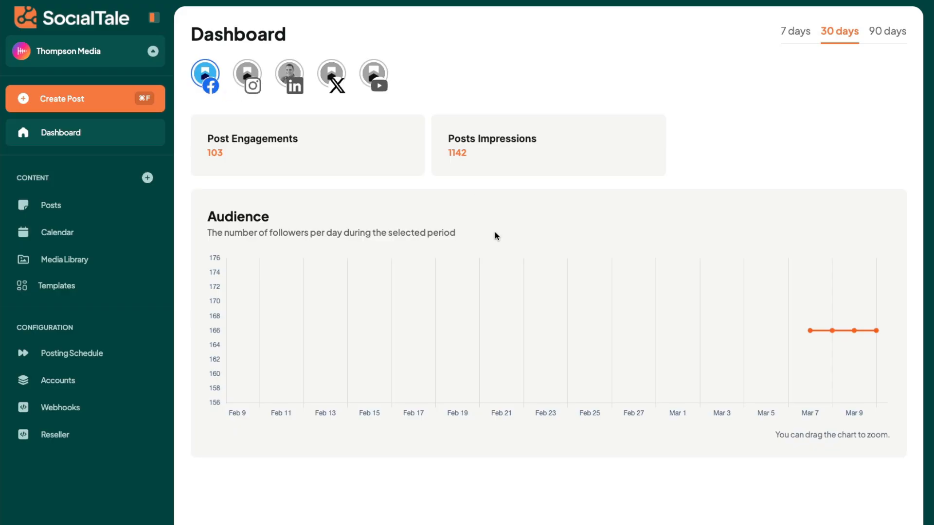
click(792, 31)
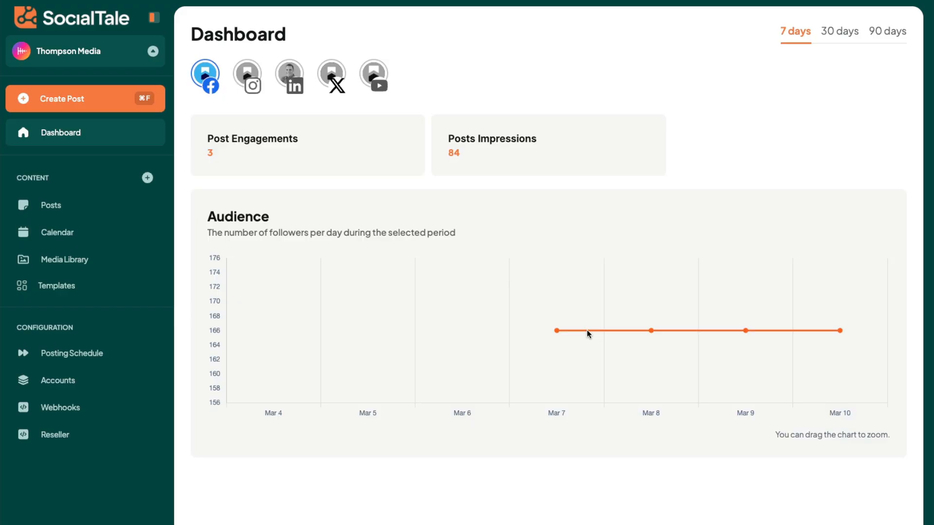
drag(594, 332, 555, 329)
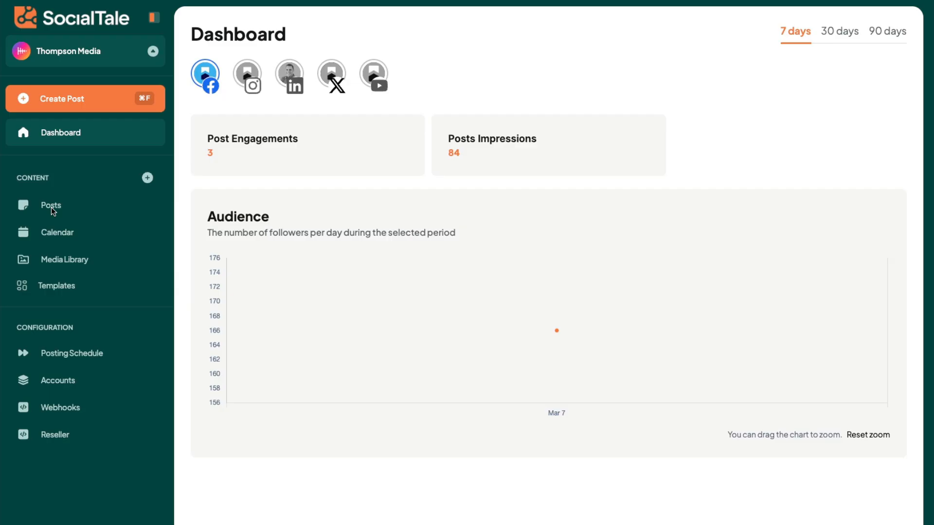
Start a new post, open the Jade AI assistant and set the industry to construction.
click(91, 101)
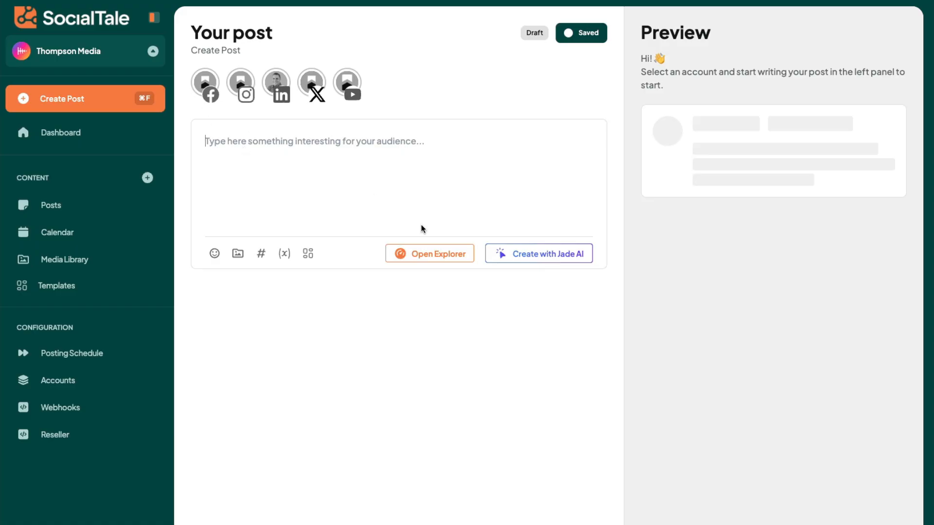
click(542, 256)
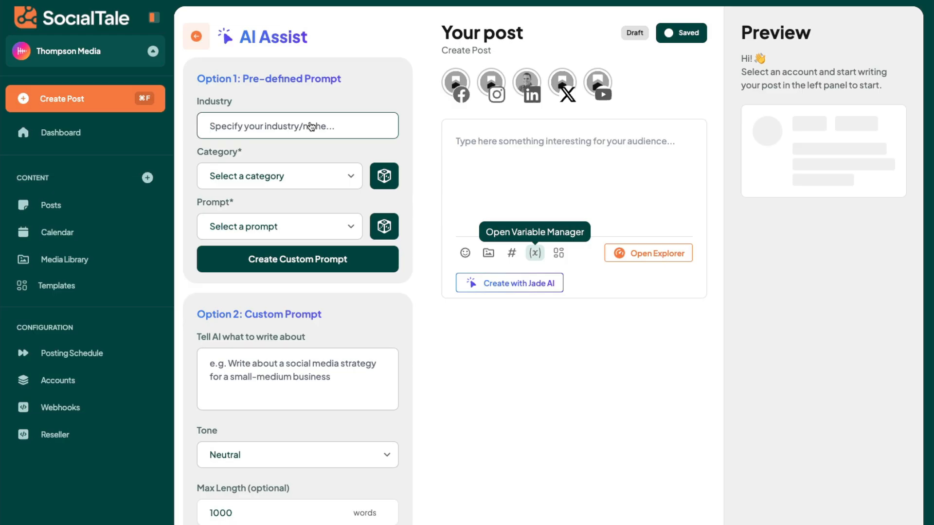
text(construction)
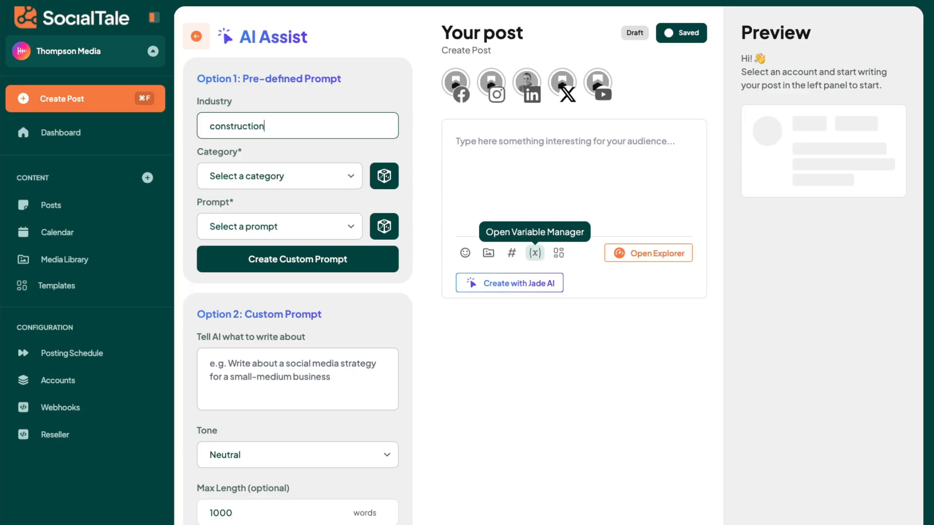
Choose the Sales & Promotional Prompts category for the pre-defined prompt.
click(271, 176)
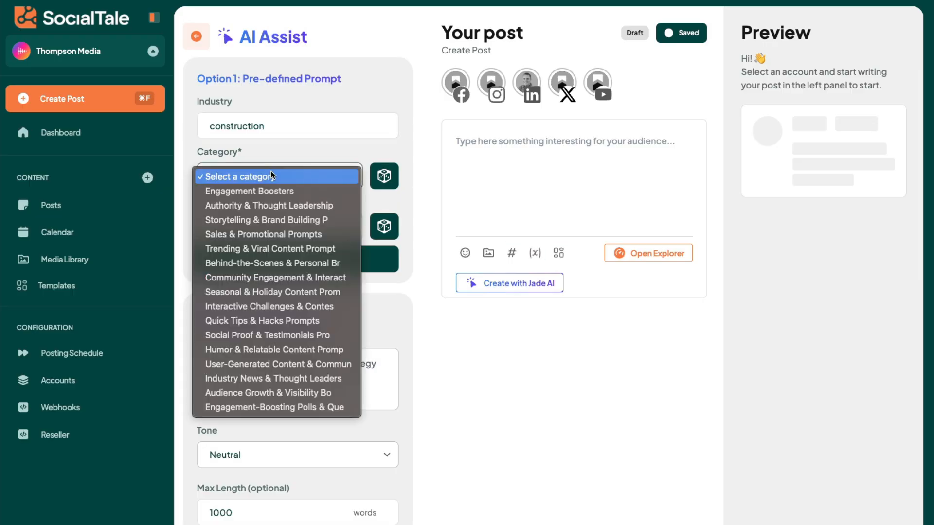
click(302, 154)
click(384, 176)
click(385, 227)
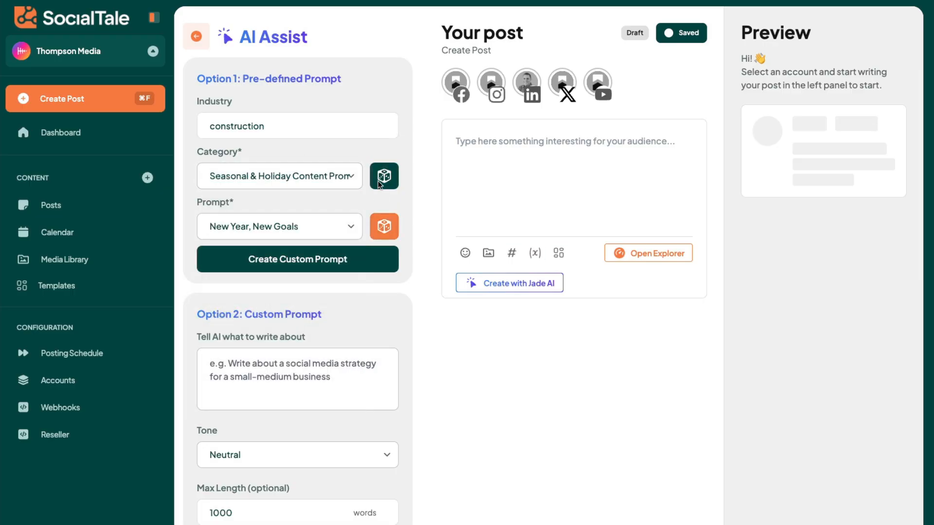
click(385, 176)
click(337, 176)
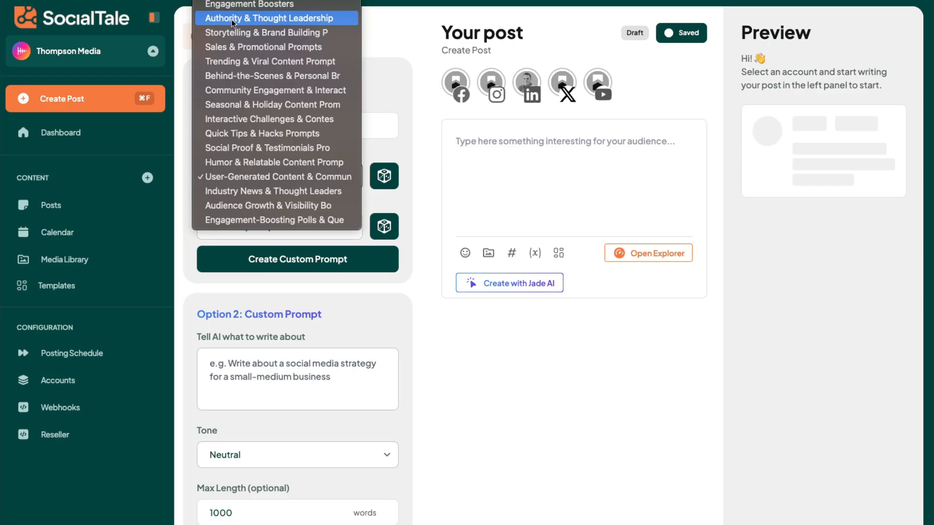
click(275, 47)
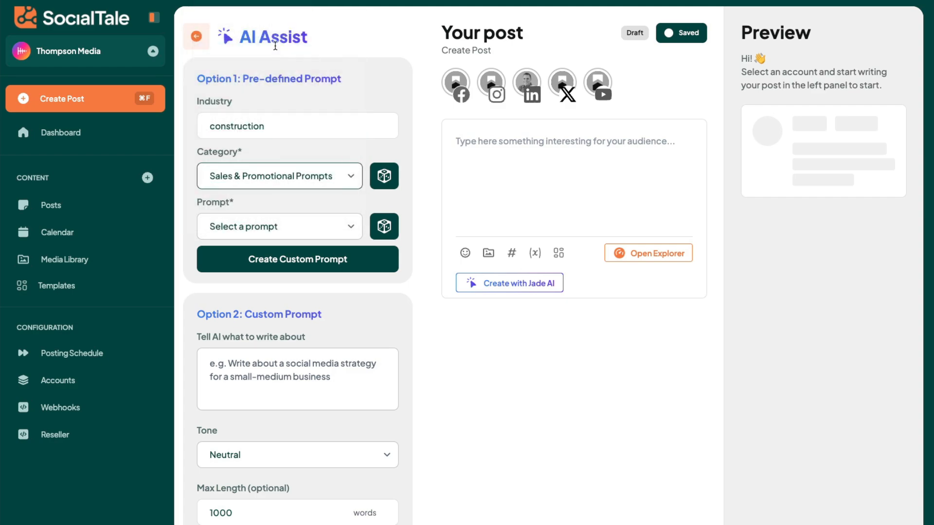
Pick the prompt The Cost of Doing Nothing and turn it into a custom prompt.
click(276, 228)
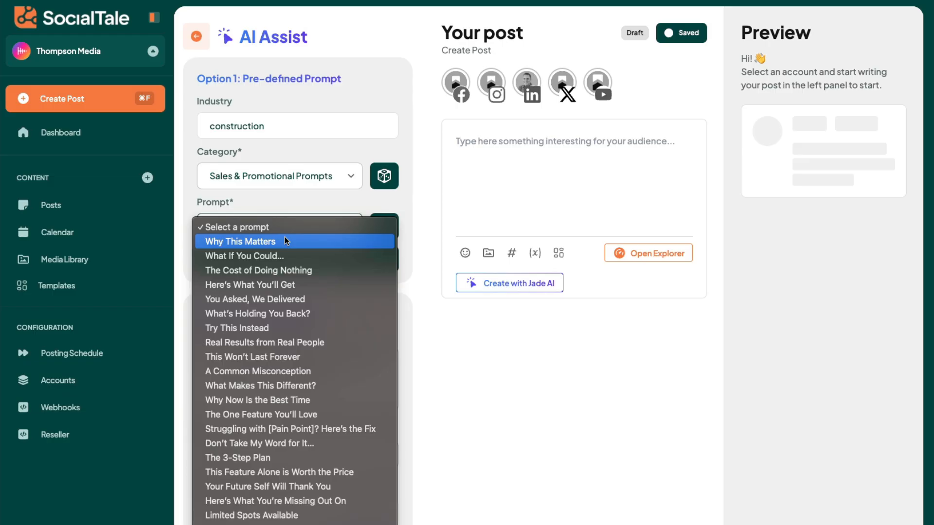
click(286, 271)
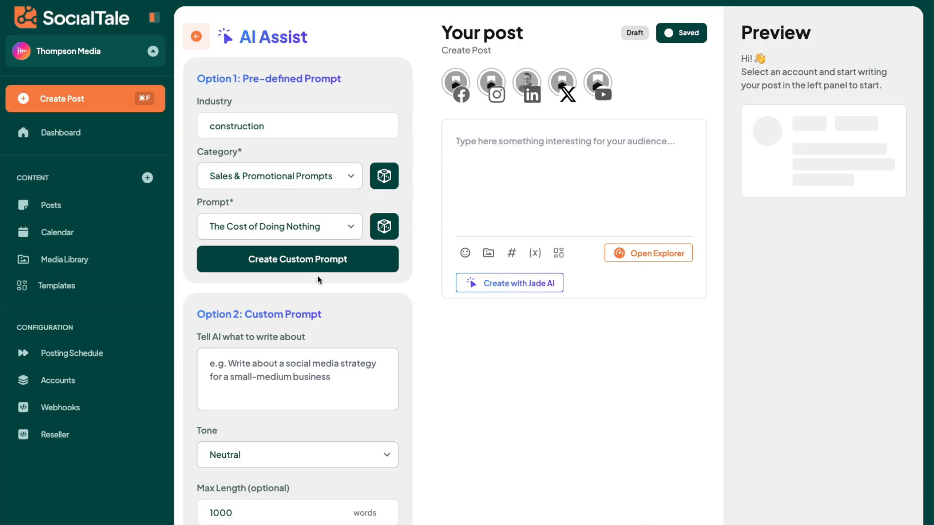
click(321, 257)
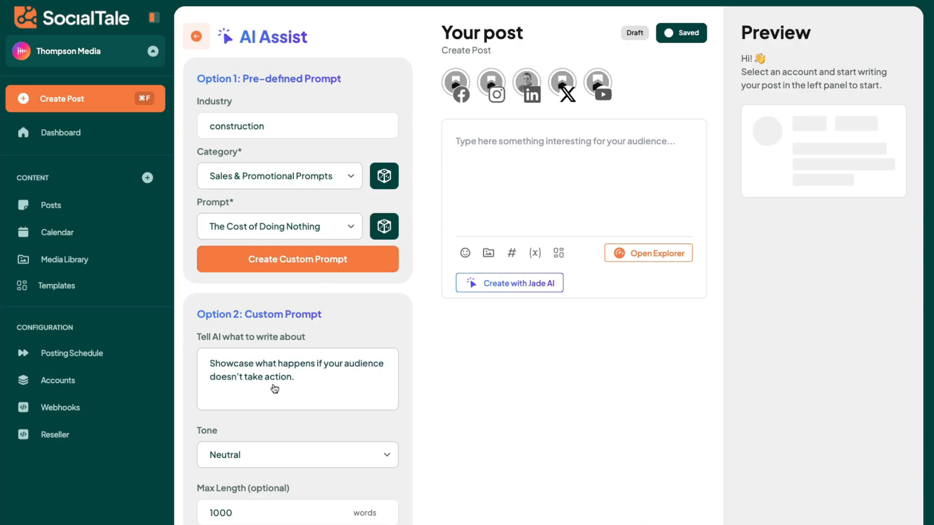
Edit the custom prompt to read "Showcase what happens if home builders doesn't take action and settle for outdated software solutions.".
click(308, 385)
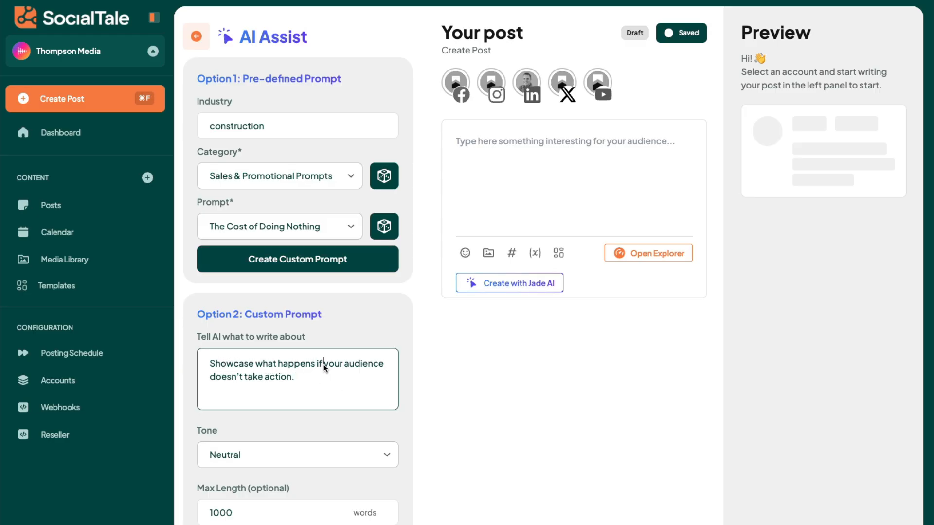
text(home builders)
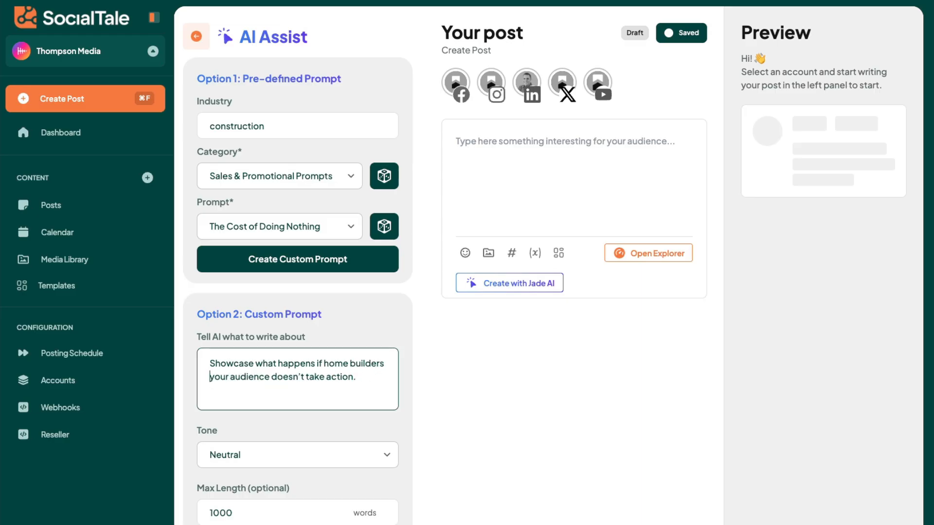
drag(269, 377, 210, 377)
key(BackSpace)
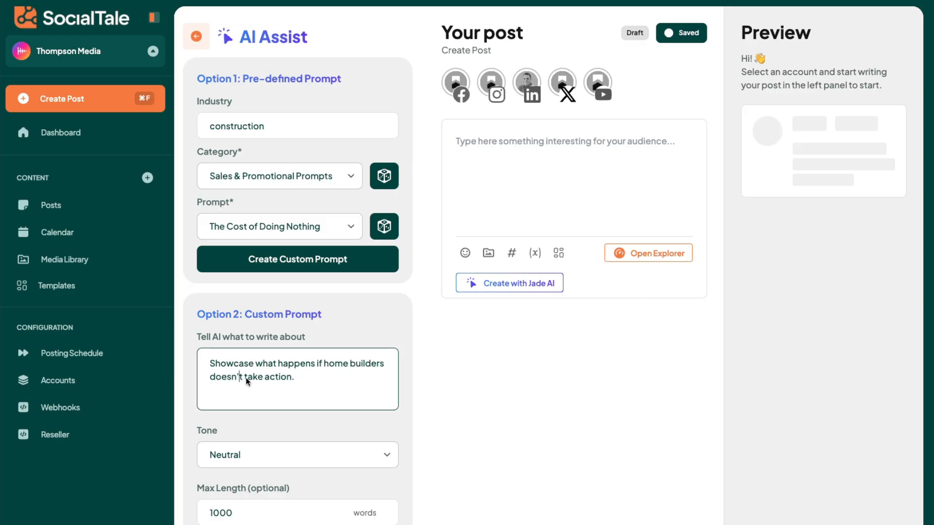
click(292, 377)
text(and settle for outdated soft)
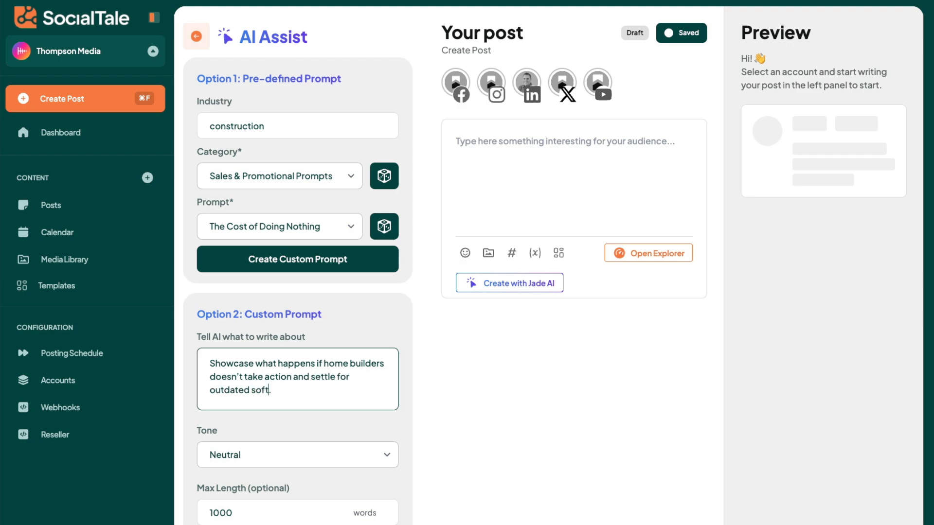
text(ware solutions.)
Set the tone to Edgy and generate the post text.
click(279, 457)
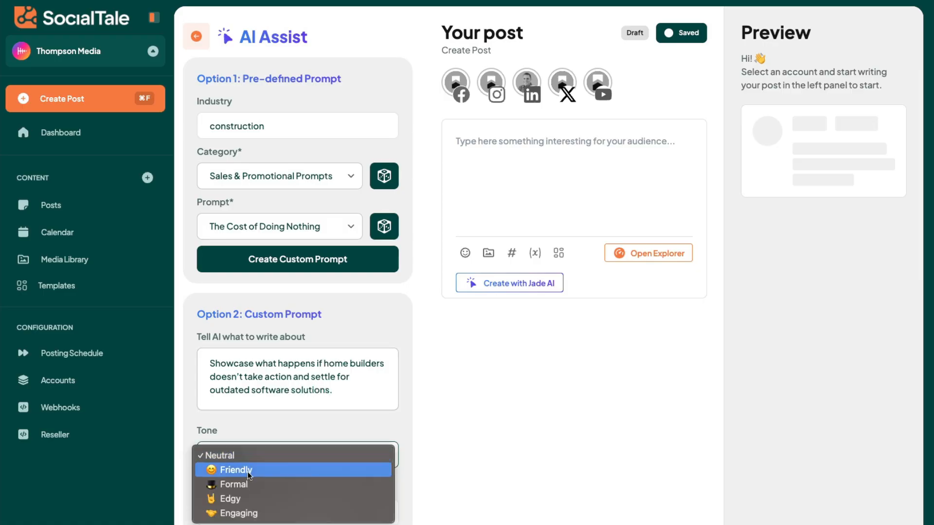
click(240, 499)
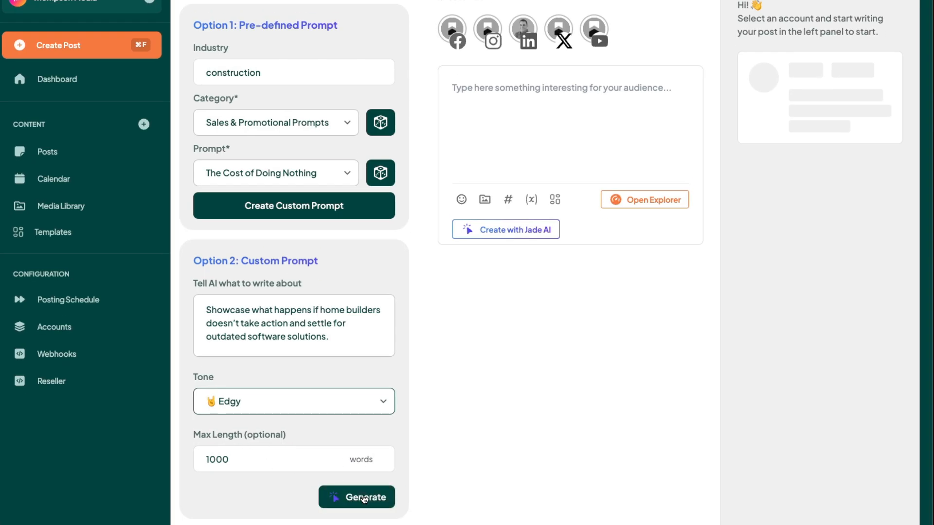
click(364, 498)
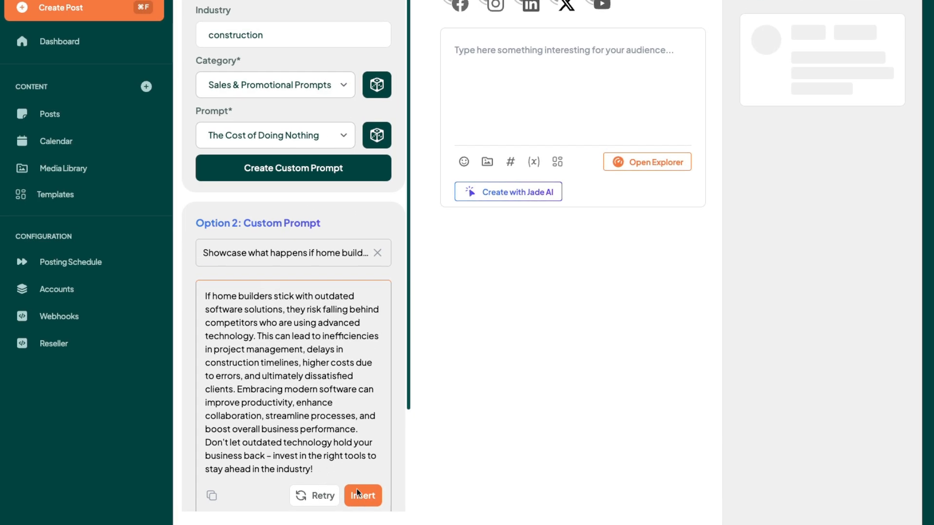
Insert the generated text into the post and break it into two paragraphs after the first sentence.
click(361, 492)
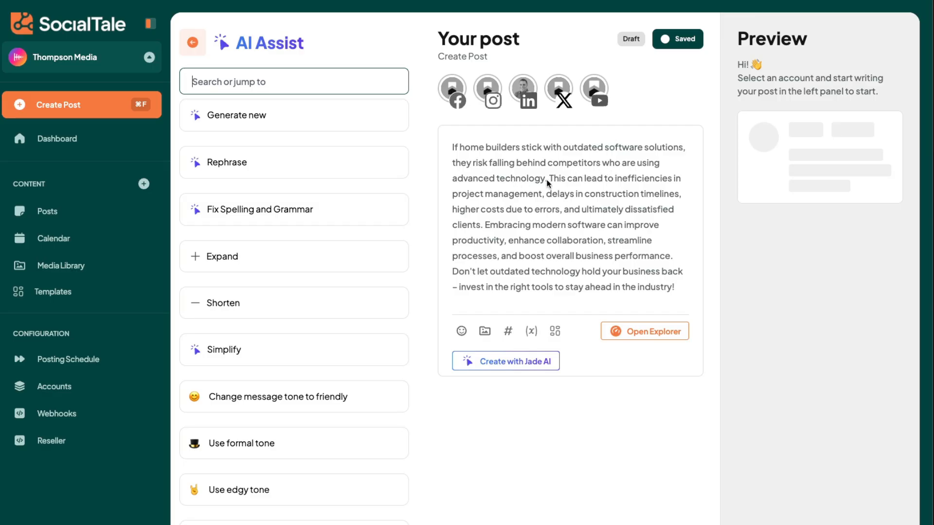
click(548, 183)
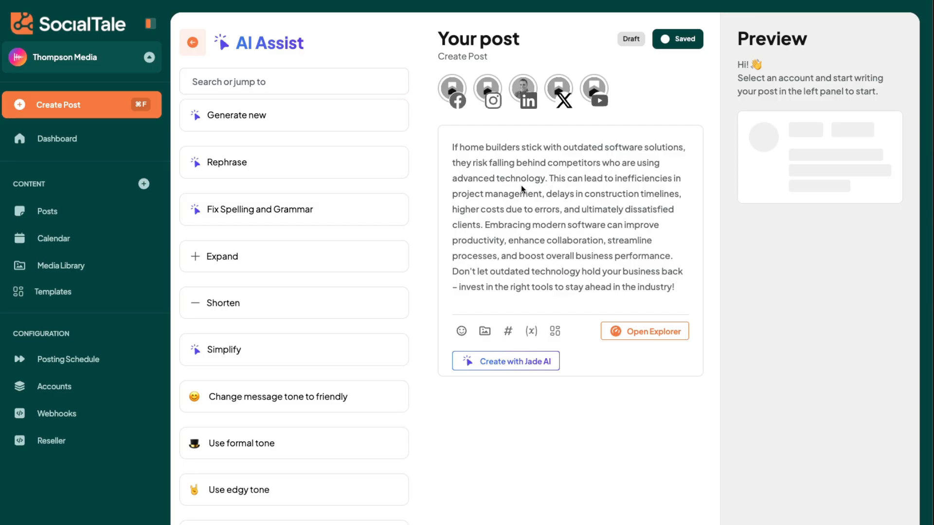
key(Return)
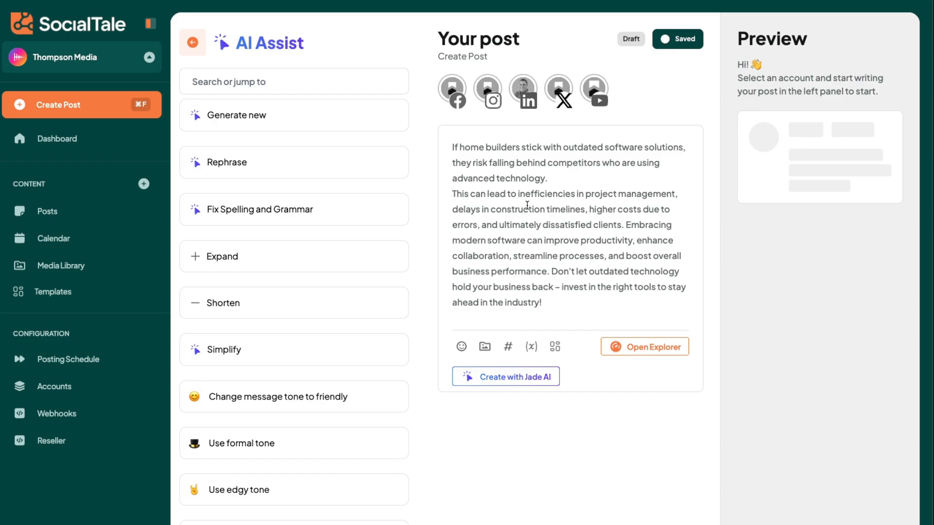
key(Return)
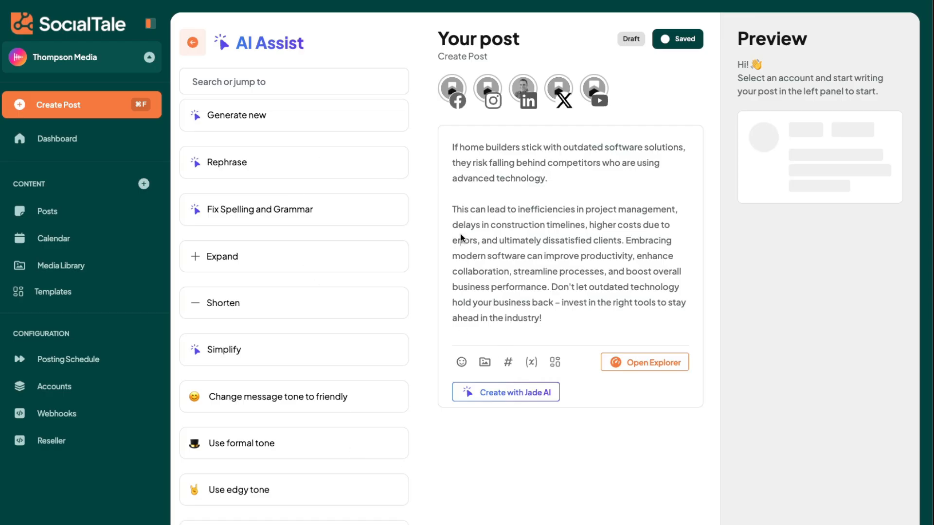
Open the media picker and browse the library, stock photos for builder and GIFs for construction.
click(543, 302)
click(483, 362)
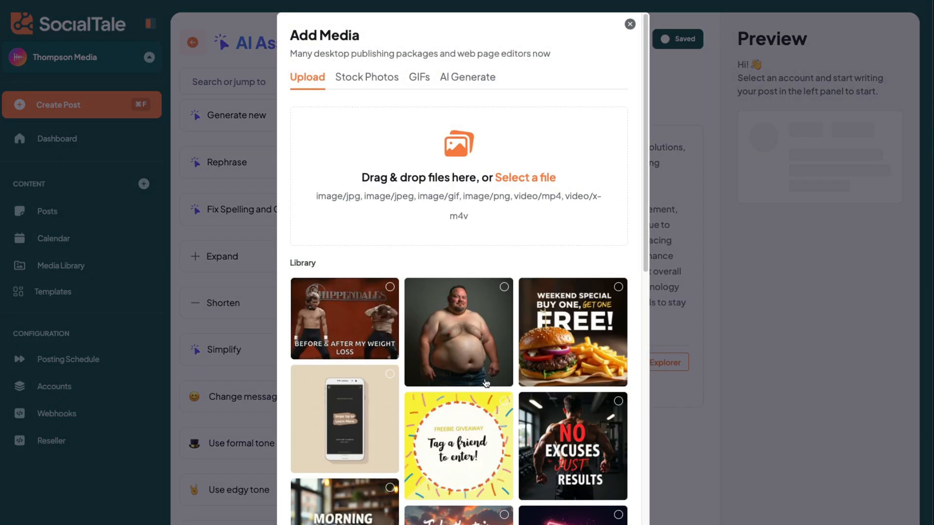
scroll(532, 413, down, 5)
scroll(532, 413, up, 5)
click(379, 80)
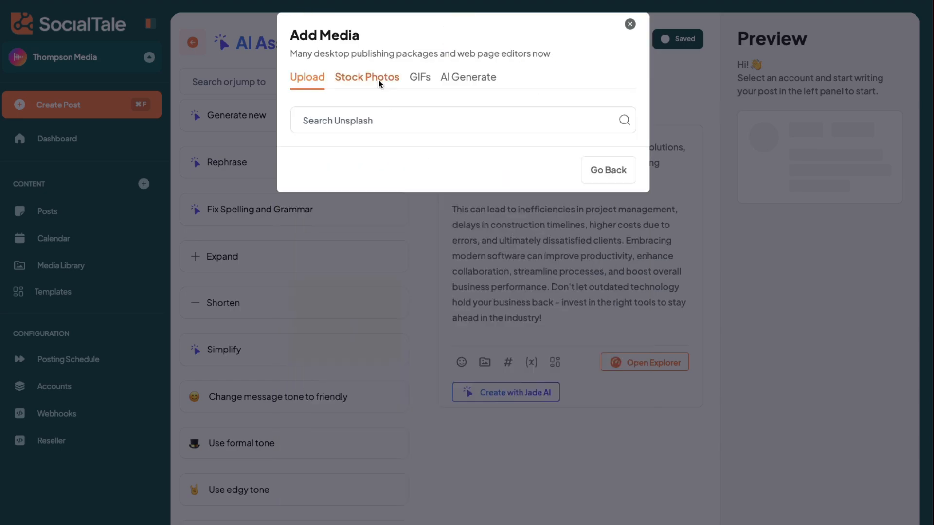
click(383, 130)
text(builder)
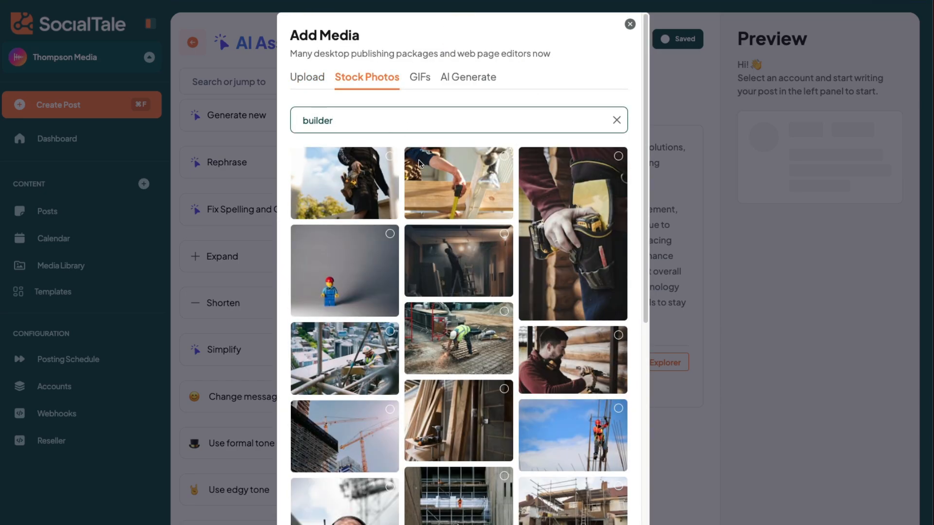
click(417, 79)
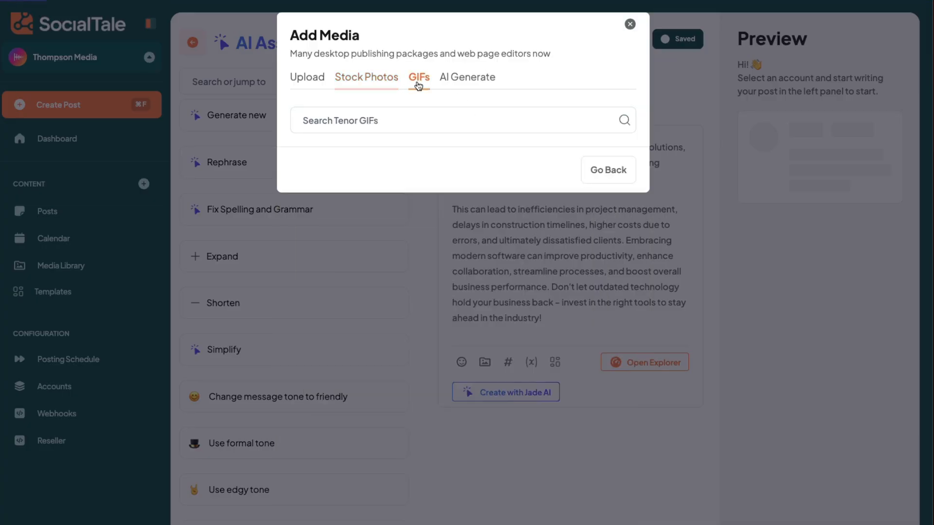
text(construction)
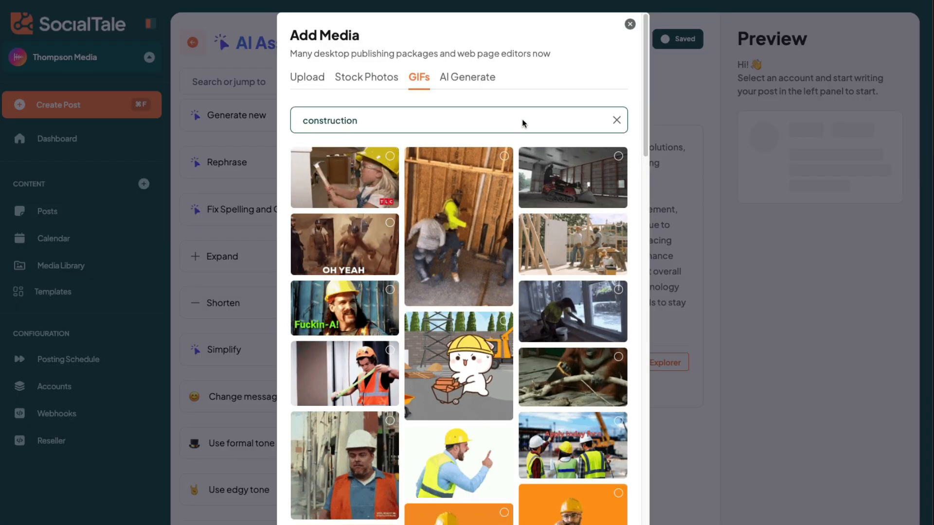
Generate AI images for "home builder angry on the job site" and attach the fourth one to the post.
click(466, 78)
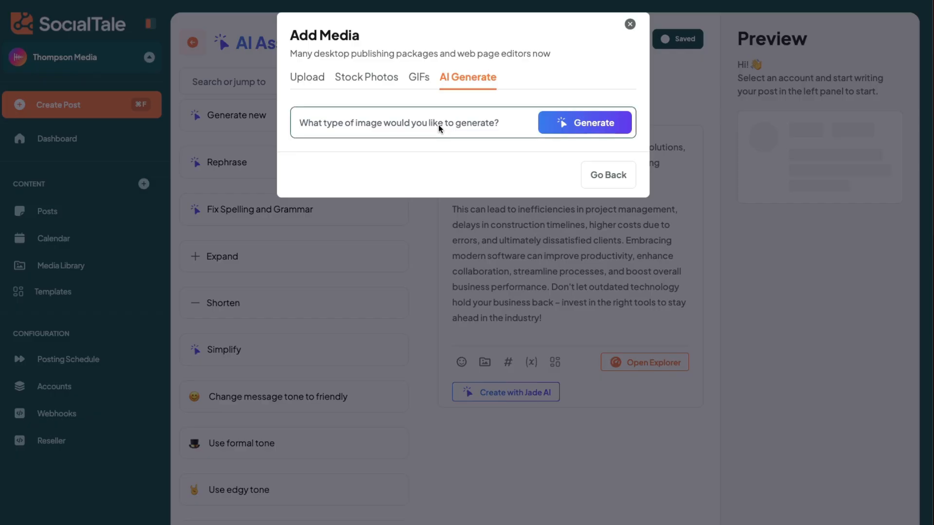
text(home builder a)
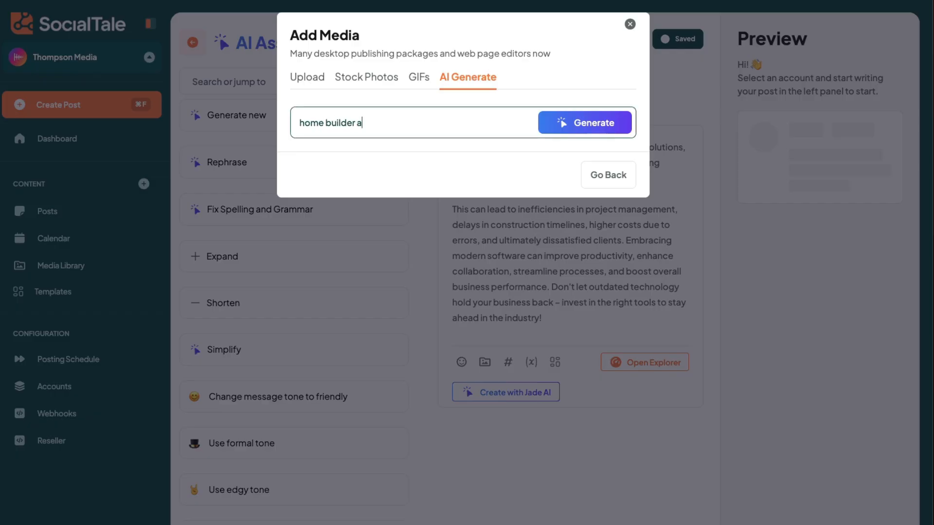
text(ngry on the job site)
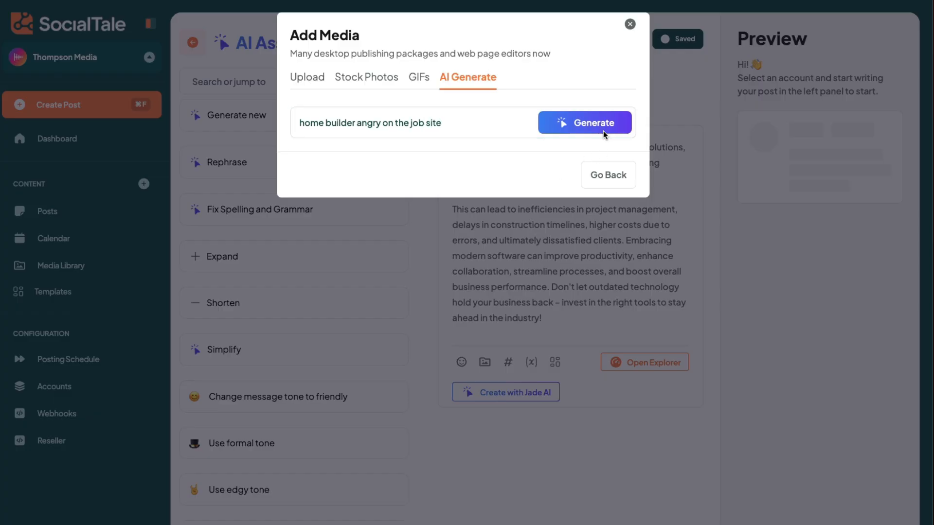
click(604, 128)
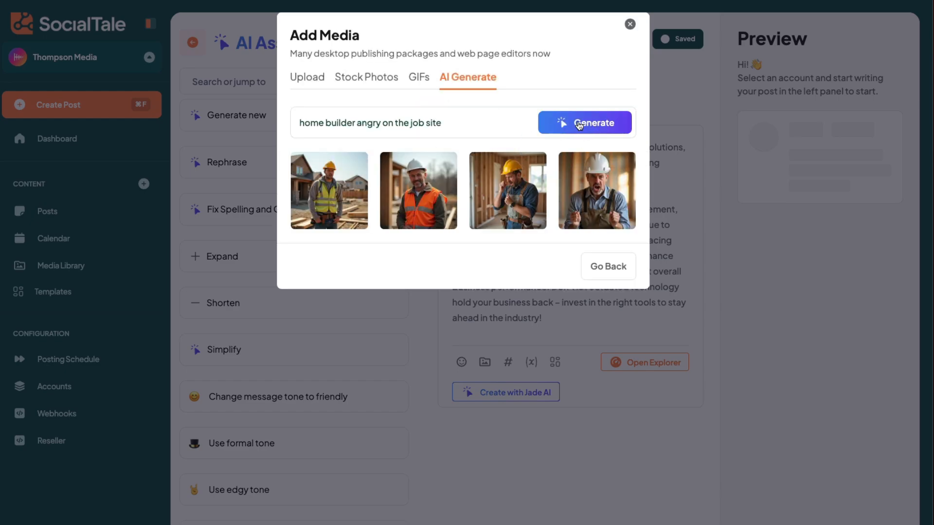
click(608, 194)
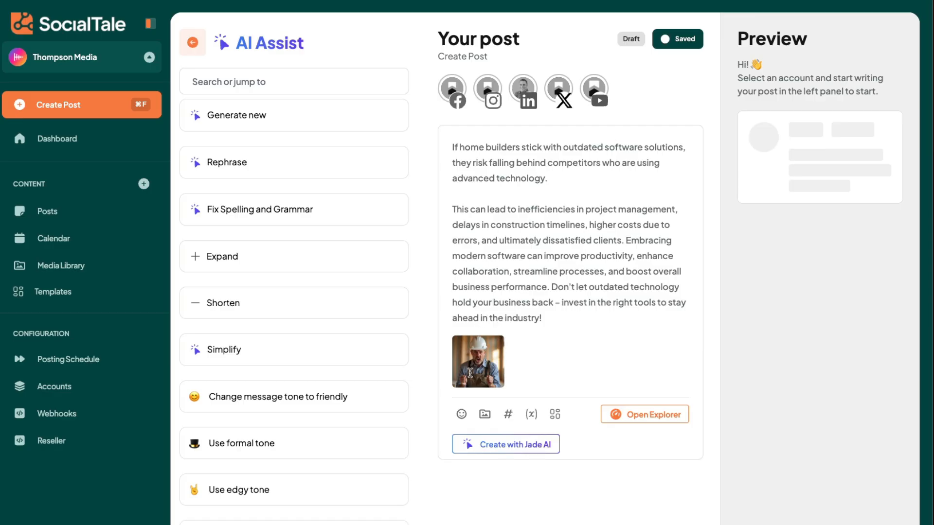
Move the post's closing sentence into its own paragraph and add an empty line after the text.
click(552, 288)
key(Return)
key(Return)
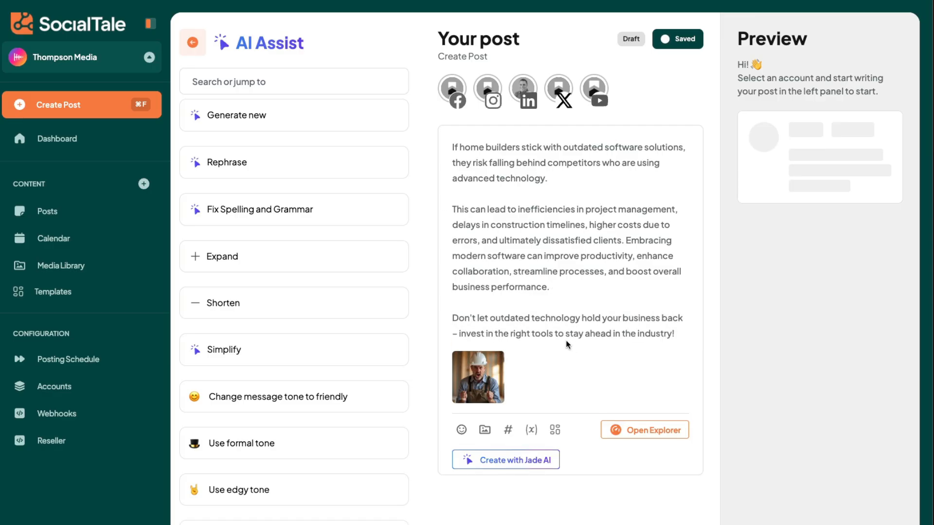
click(676, 339)
key(Return)
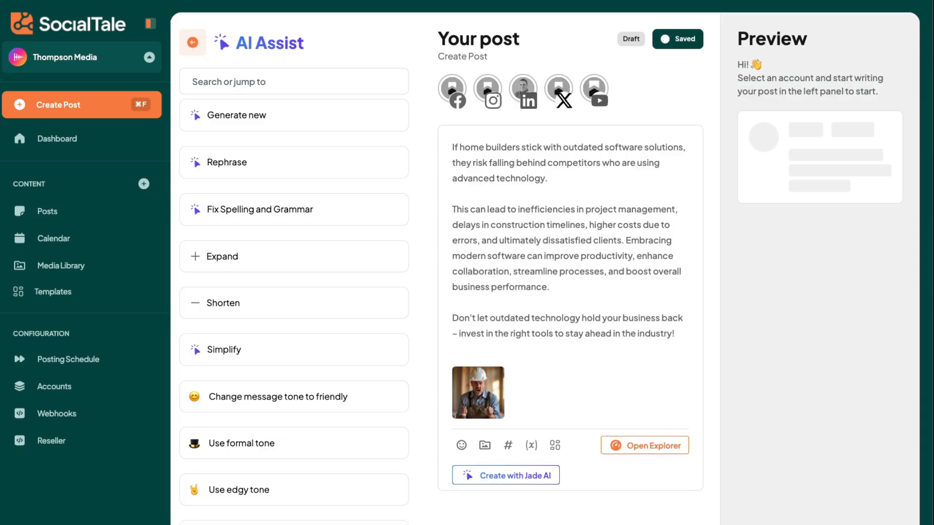
Open the hashtag manager and start a new hashtag group named Main Hash group.
click(509, 445)
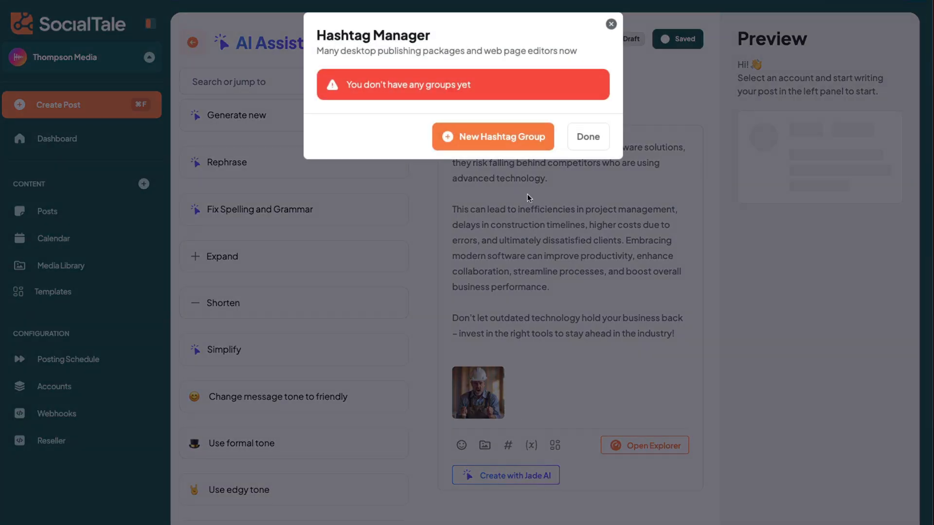
click(473, 137)
click(375, 103)
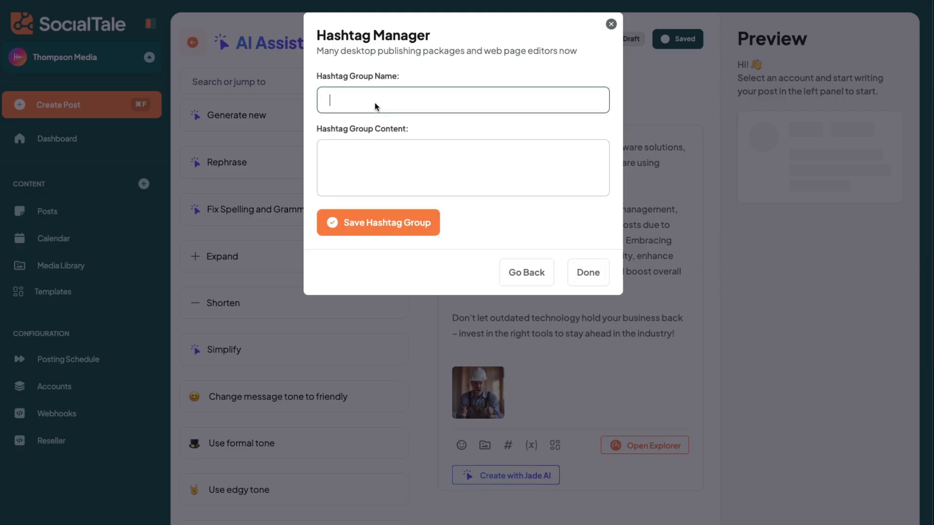
text(Main)
text( Has)
text(hgr)
text( group)
Fill the group with #builderpad #construction #homebuilders #software and save it.
click(379, 168)
text(#bui)
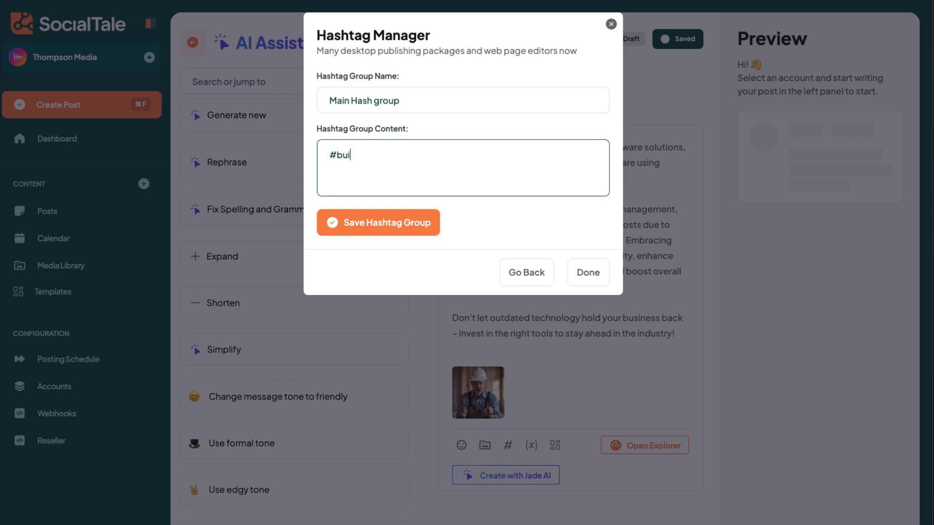
text(lderpad #cconstru)
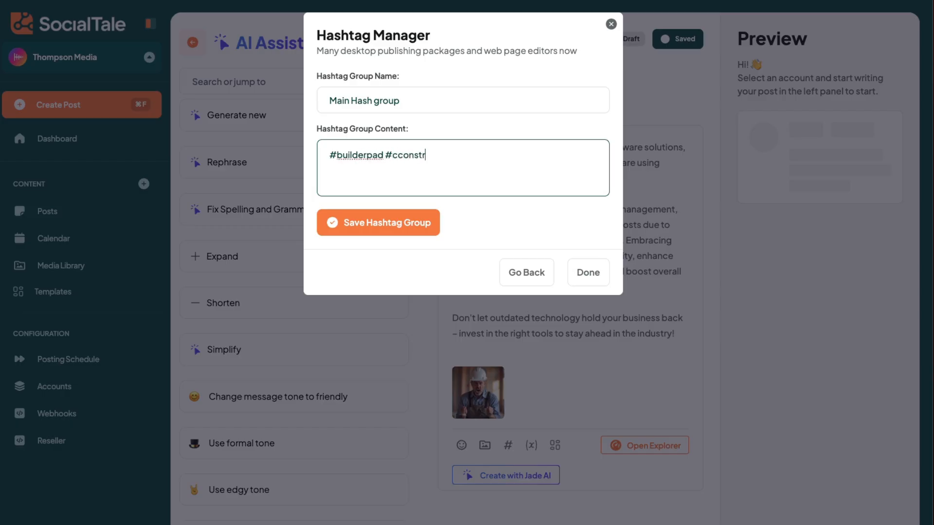
key(BackSpace)
key(BackSpace)
key(BackSpace)
text(onstruction #homebuil)
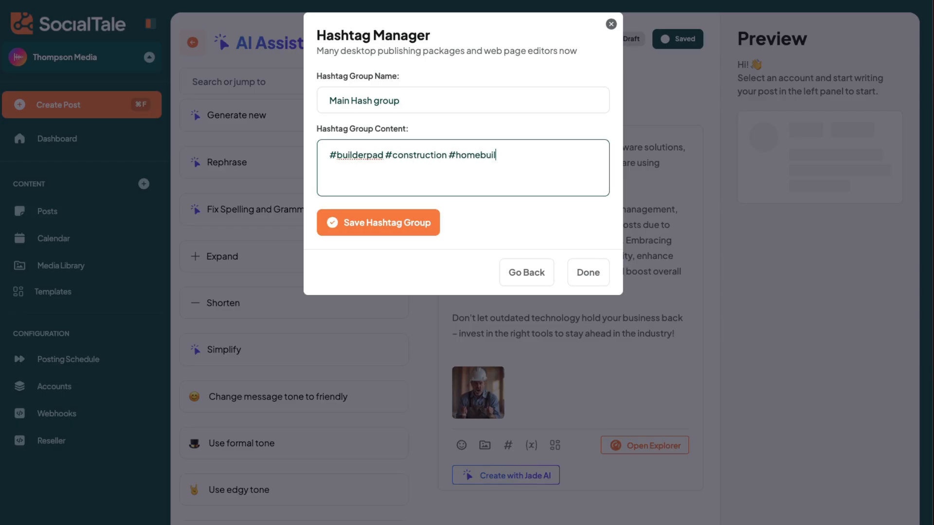
text(ders #software)
click(415, 219)
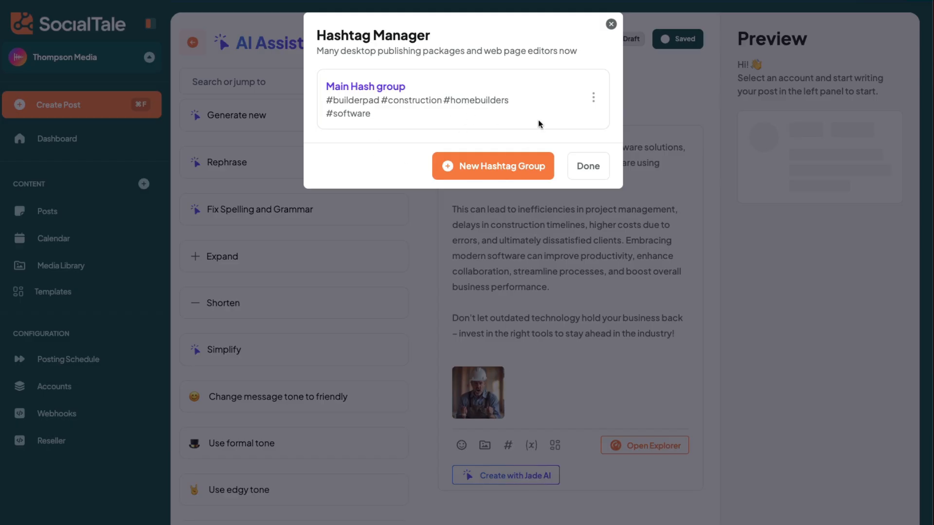
Insert the Main Hash group hashtags into the post and place them on their own line.
mouse_move(604, 94)
click(565, 99)
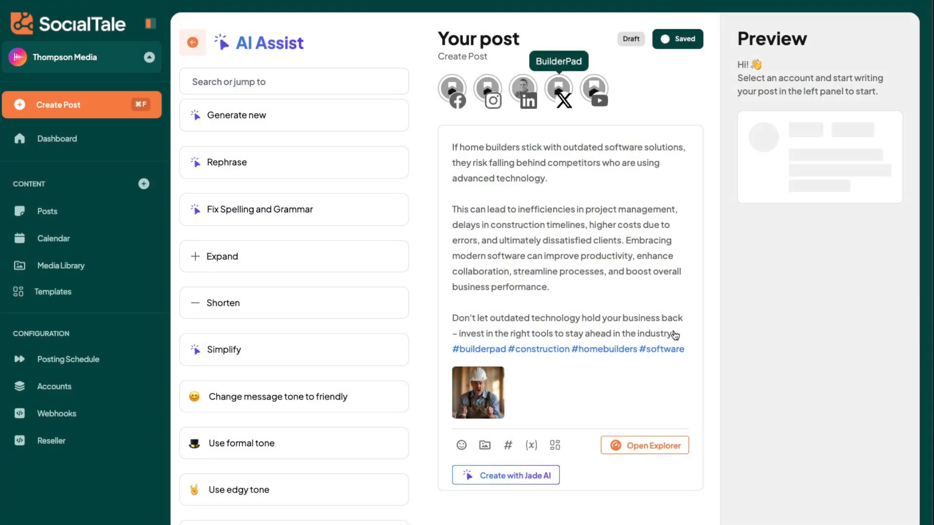
click(678, 334)
key(Return)
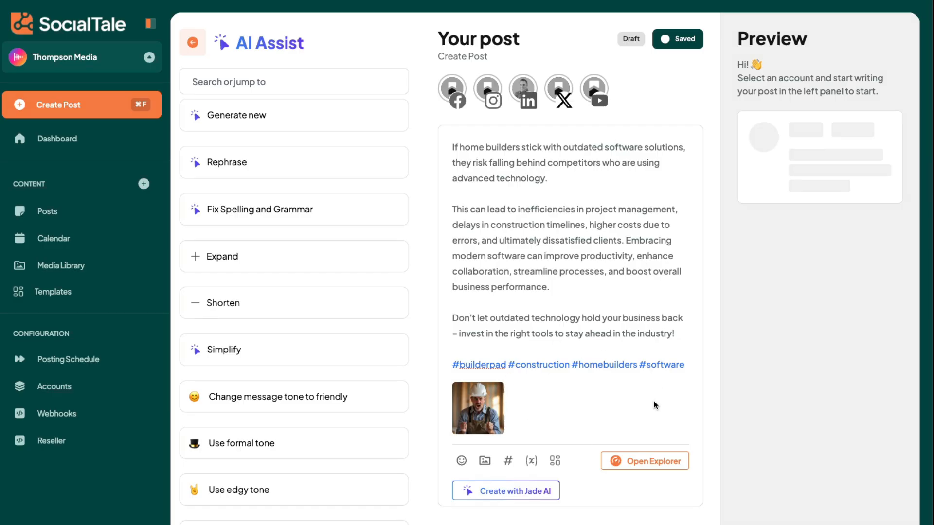
Select the publishing accounts for the post, adding the BuilderPad YouTube channel.
scroll(440, 84, down, 3)
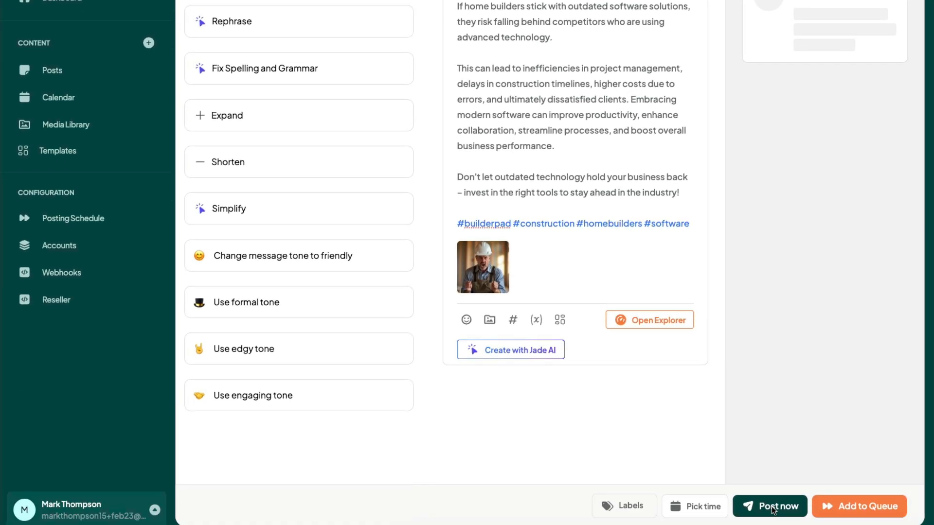
scroll(571, 91, up, 3)
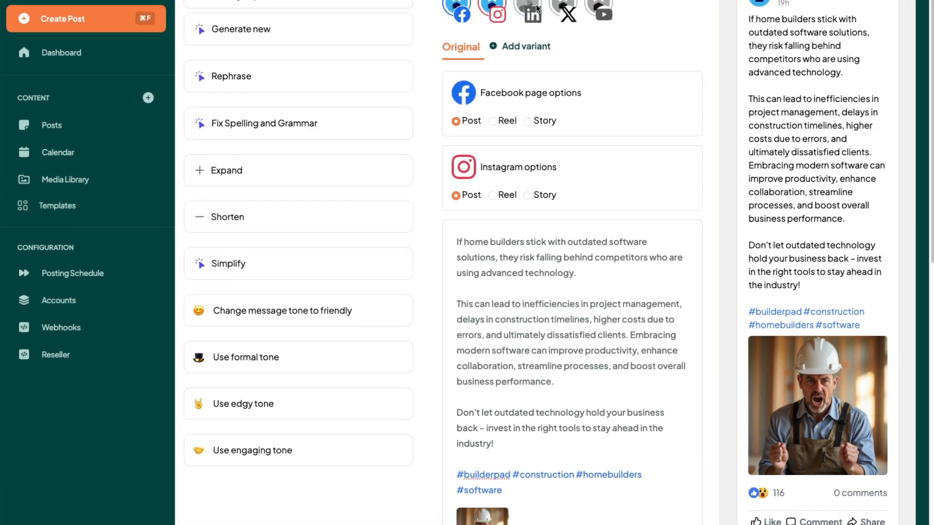
click(603, 114)
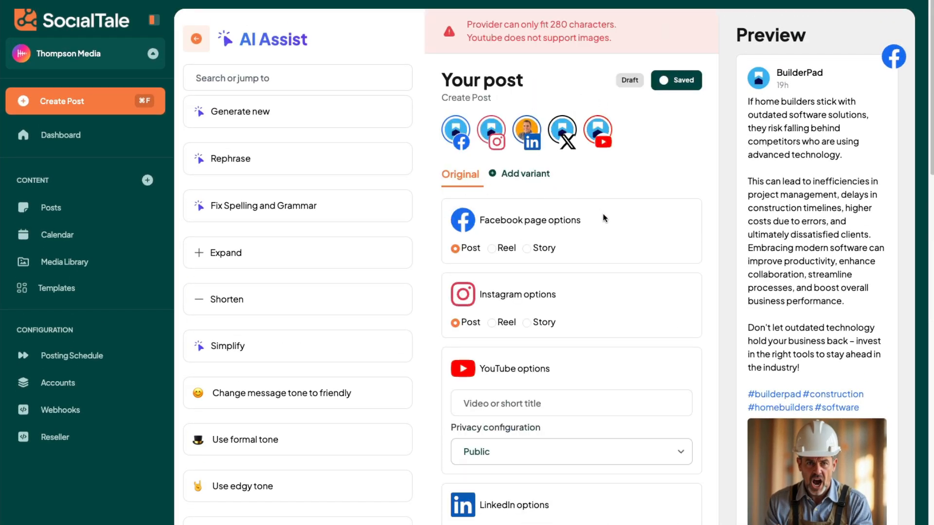
Review the provider warnings and the per-network post previews.
drag(471, 24, 542, 28)
click(566, 33)
scroll(629, 479, down, 1)
scroll(628, 478, up, 1)
scroll(628, 479, down, 5)
scroll(629, 479, up, 5)
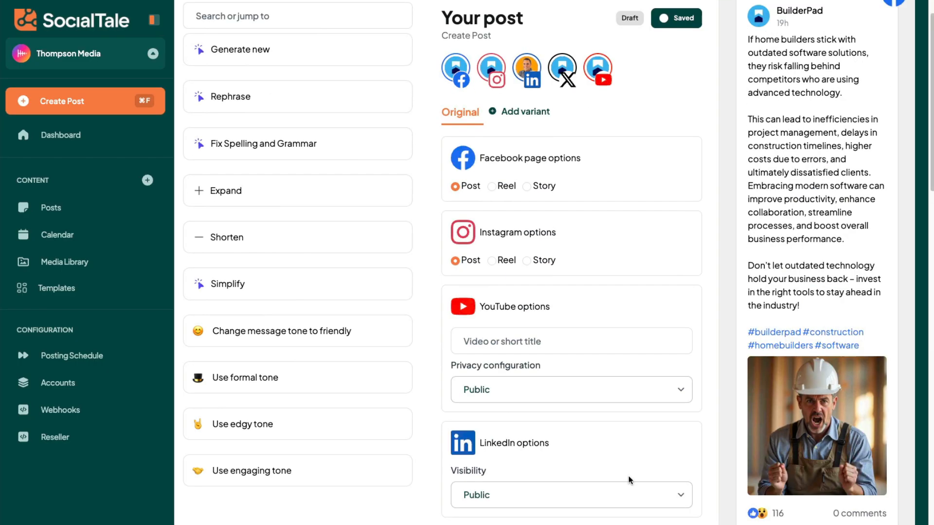
scroll(600, 340, down, 8)
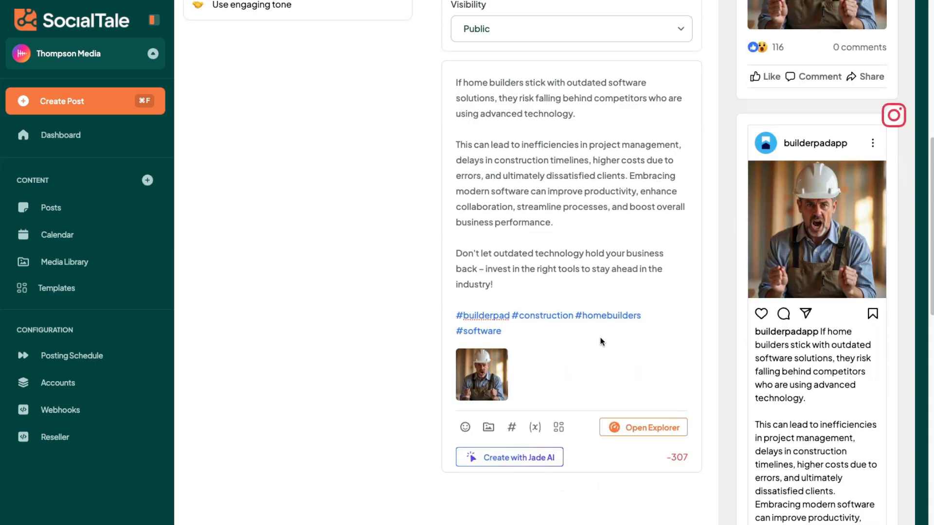
scroll(602, 342, up, 9)
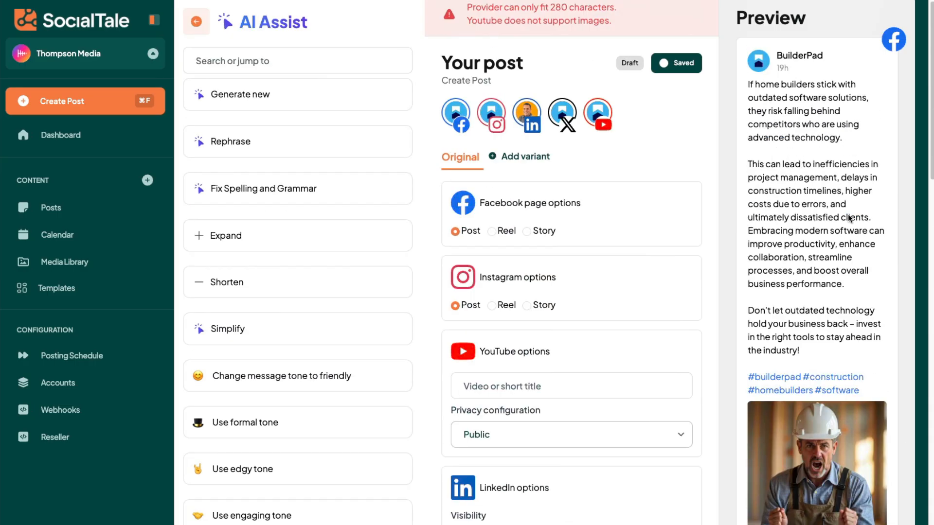
scroll(859, 150, down, 10)
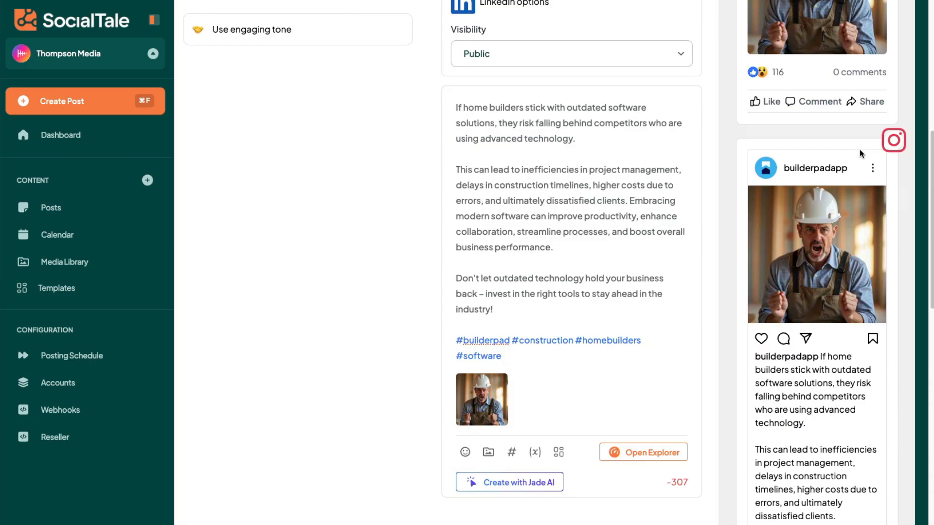
scroll(782, 208, down, 15)
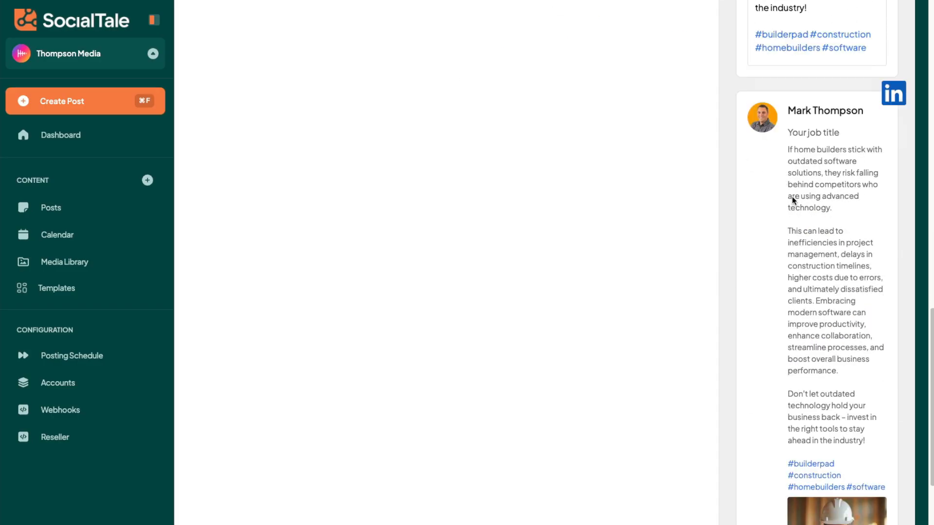
scroll(792, 217, down, 6)
scroll(800, 329, up, 20)
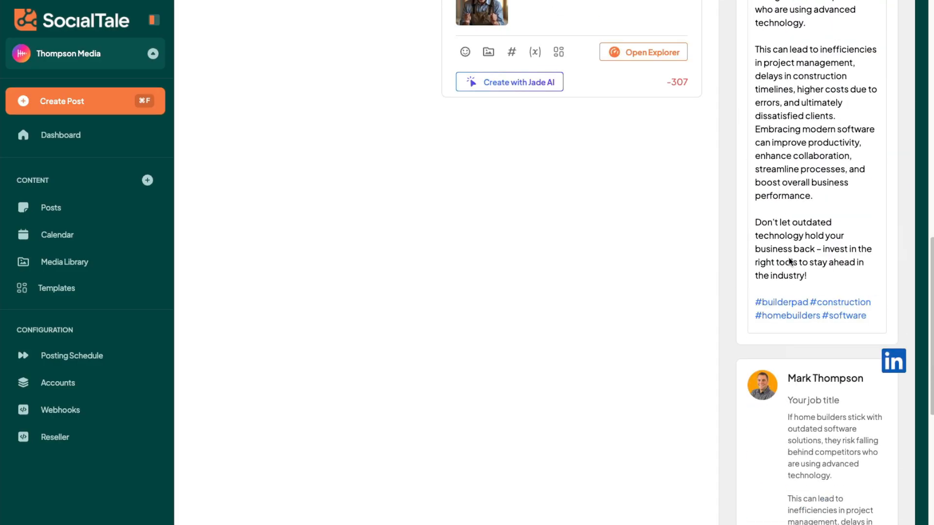
Add a variant for the BuilderPad X account and delete its text after "higher costs" to fit the character limit.
click(519, 175)
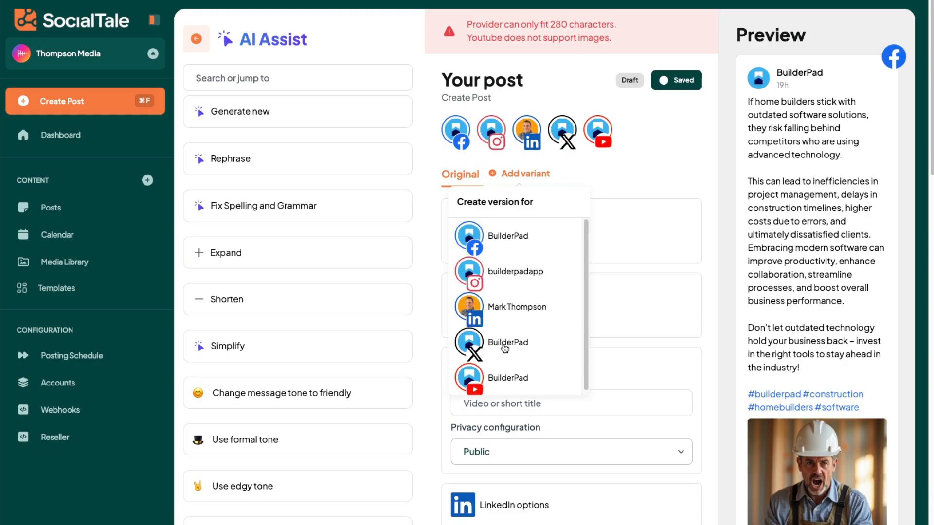
click(505, 347)
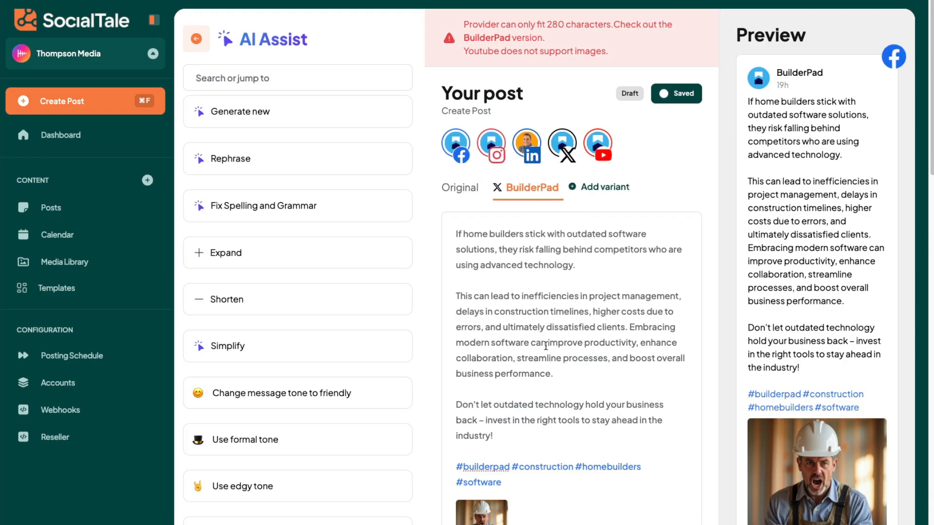
drag(506, 433, 448, 406)
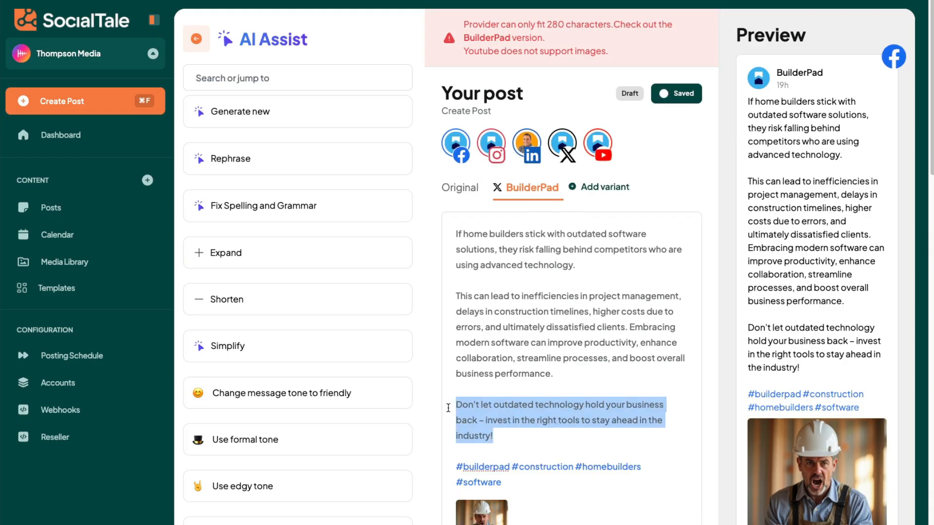
click(499, 281)
drag(456, 295, 548, 298)
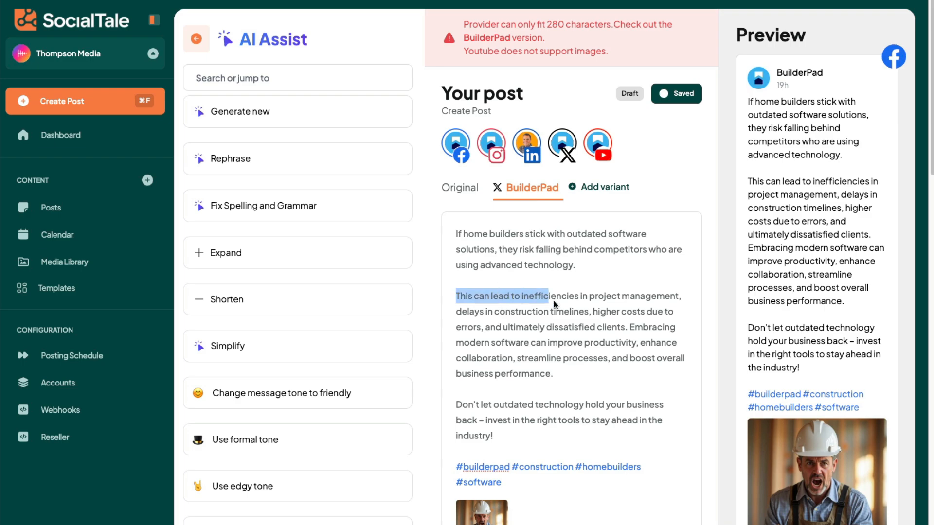
drag(629, 327, 647, 380)
key(BackSpace)
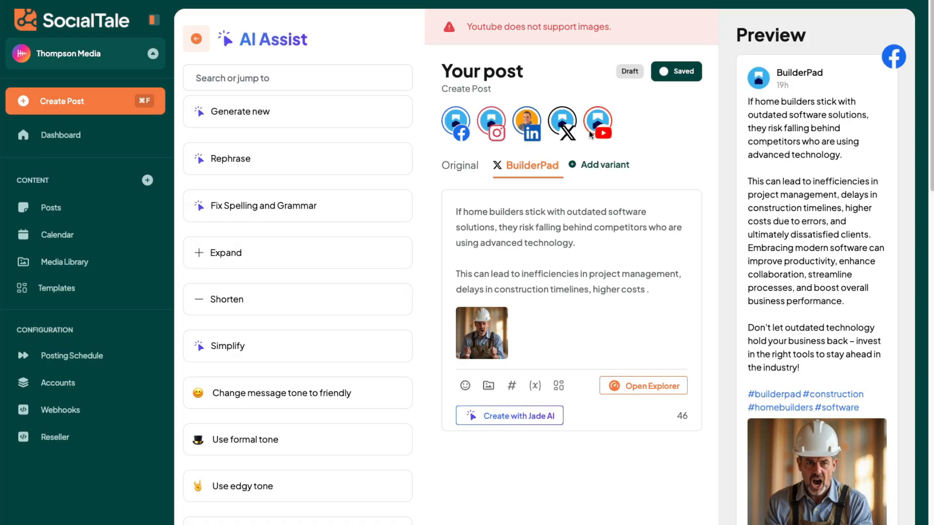
Add a variant for the BuilderPad YouTube channel.
drag(474, 34, 603, 32)
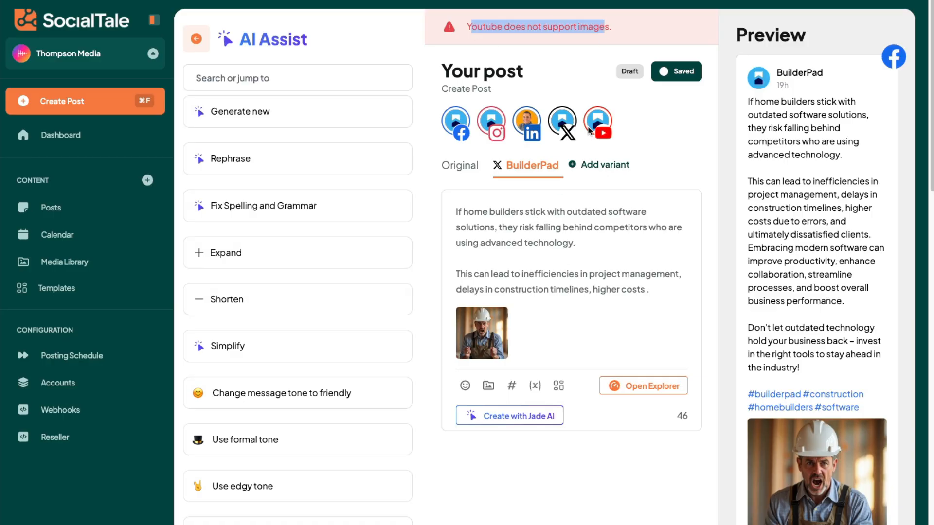
click(597, 166)
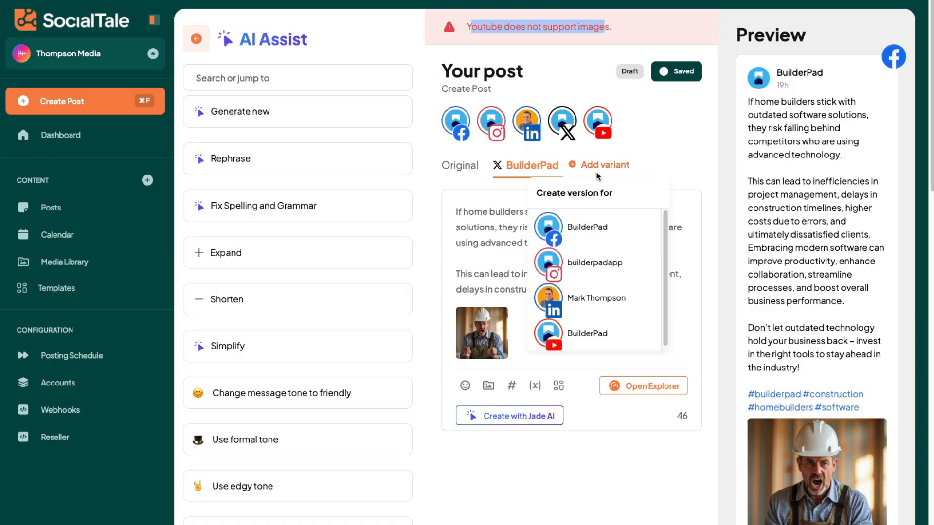
click(597, 335)
scroll(567, 302, down, 1)
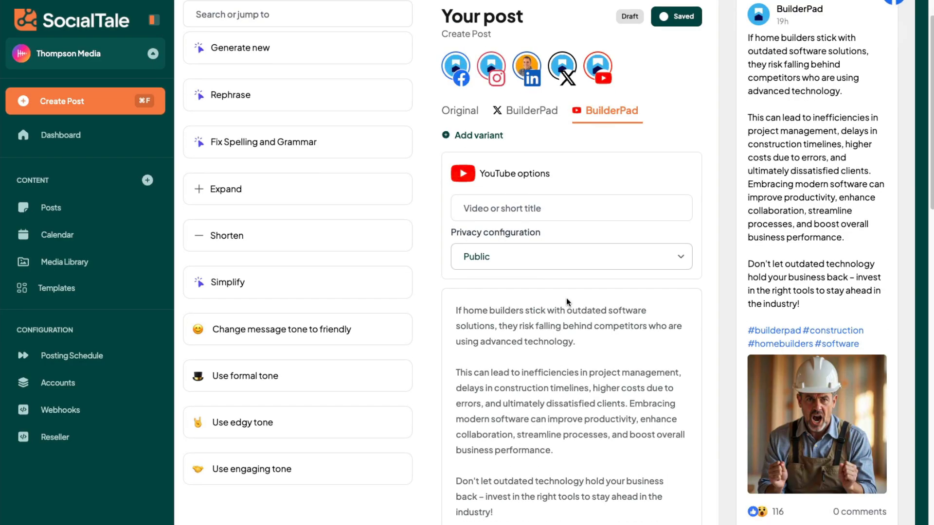
scroll(475, 491, down, 3)
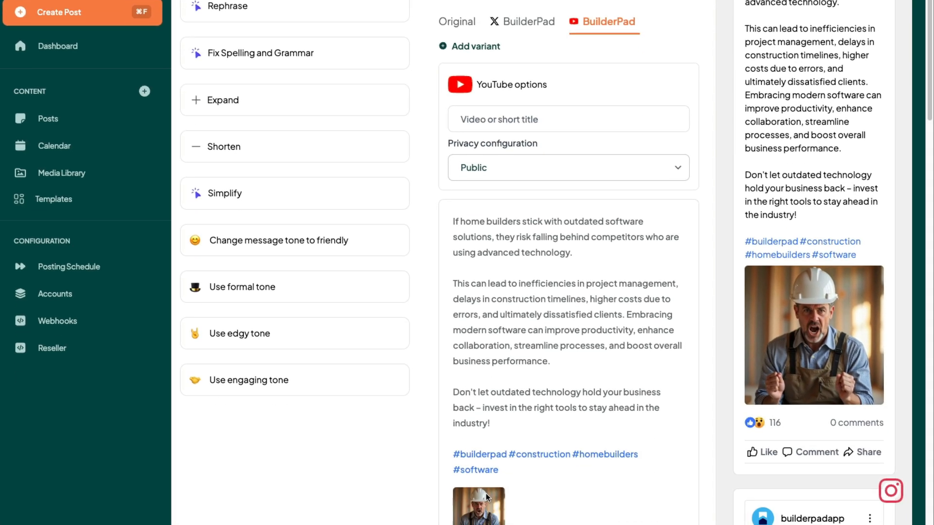
click(481, 507)
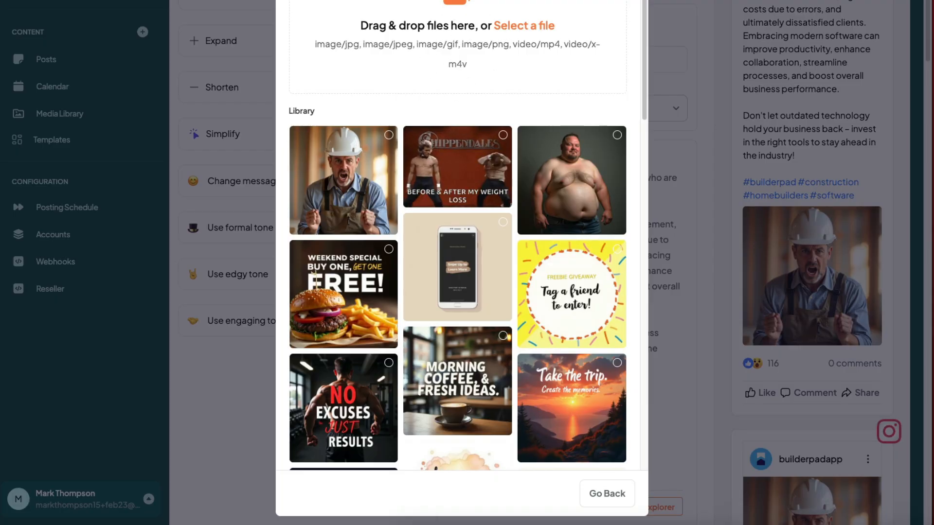
click(648, 1)
scroll(636, 96, up, 5)
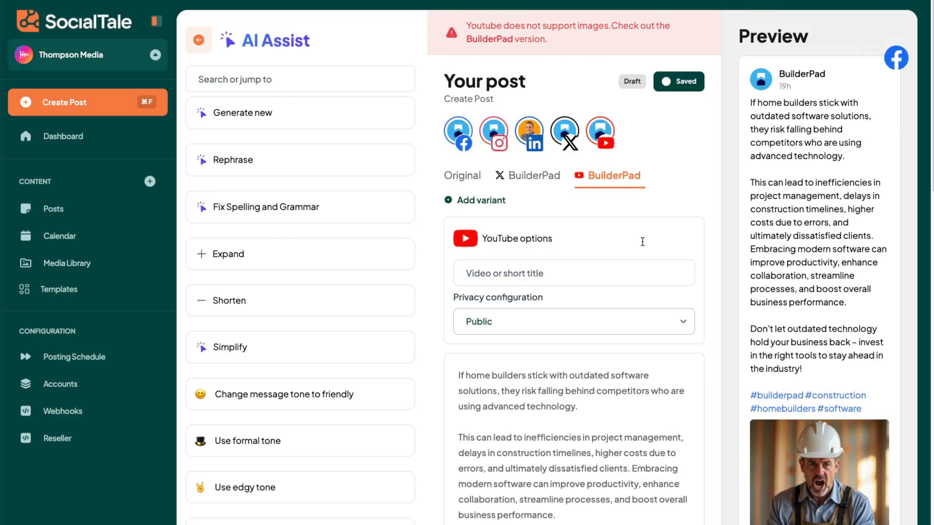
Schedule the post for 13 March 2025 at 03:00 PM UTC and open the posting schedule.
scroll(690, 328, down, 15)
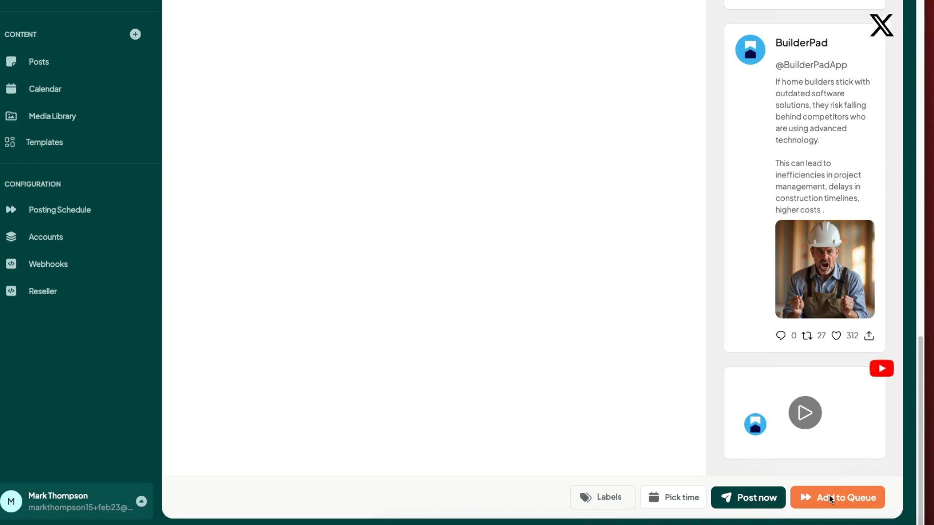
click(683, 496)
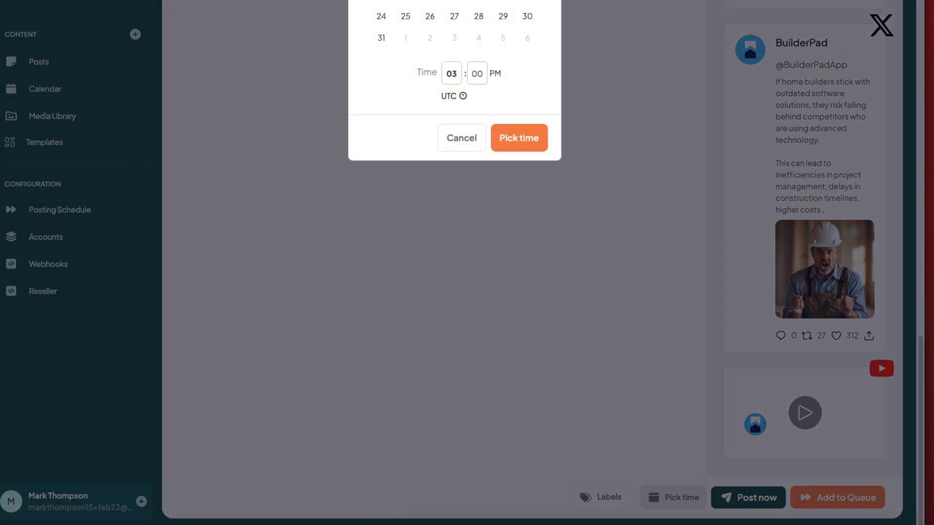
click(468, 115)
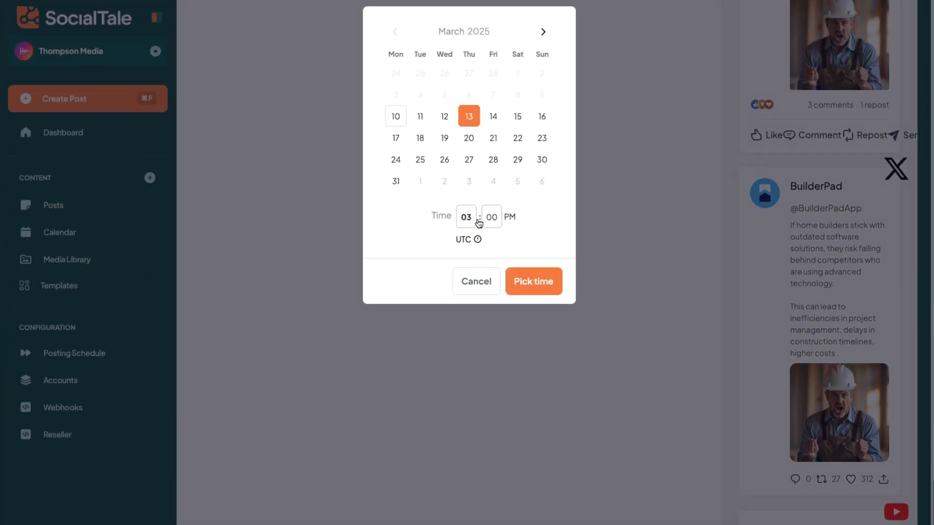
scroll(467, 217, down, 1)
click(542, 279)
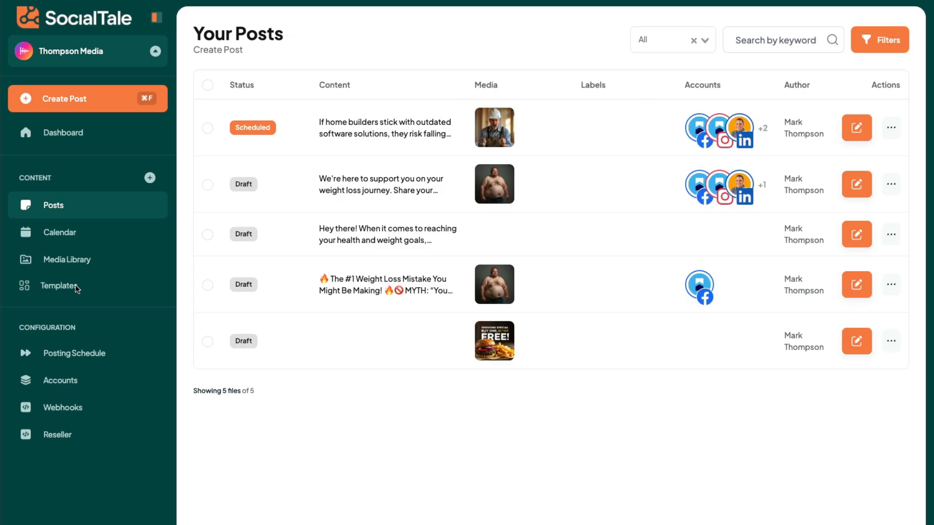
click(77, 355)
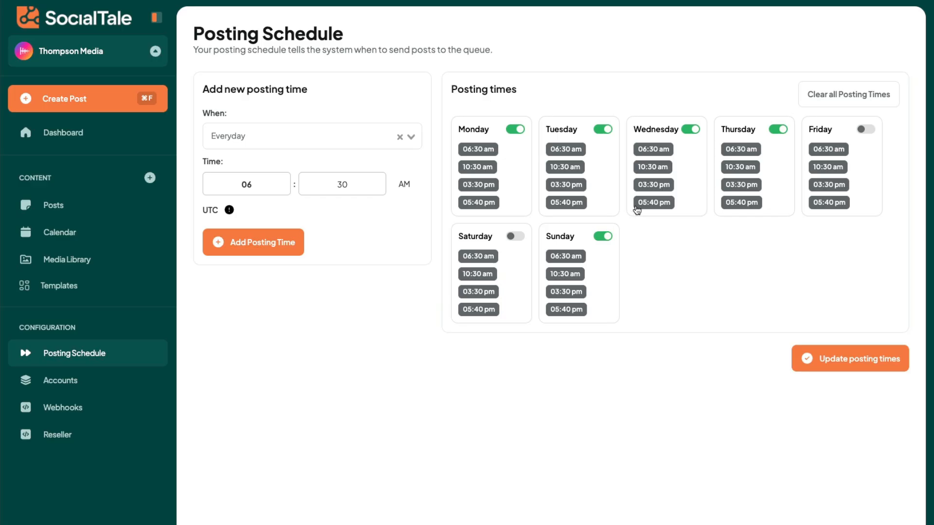
Enable Friday in the posting schedule and remove Sunday's 10:30 am posting time.
click(856, 128)
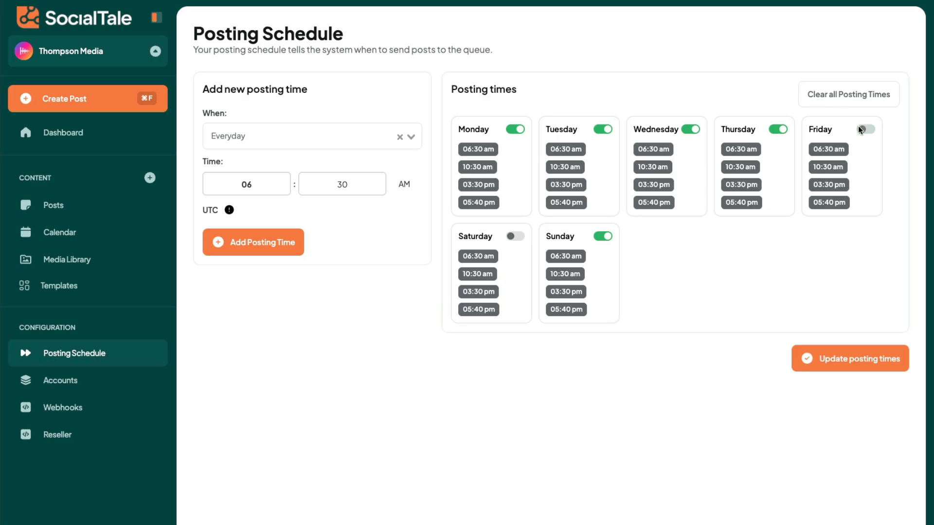
click(600, 235)
click(588, 274)
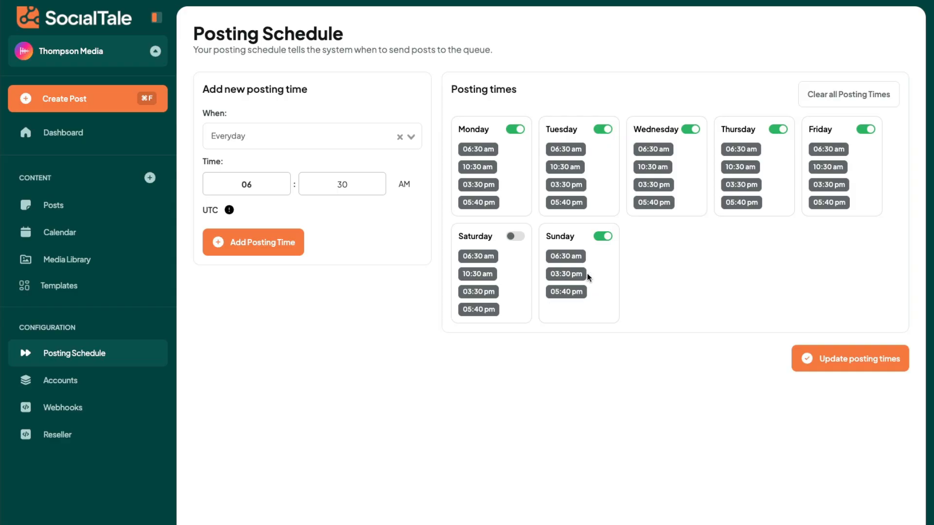
Add a Wednesday posting time at 09:30 PM UTC and save the updated posting times.
click(336, 146)
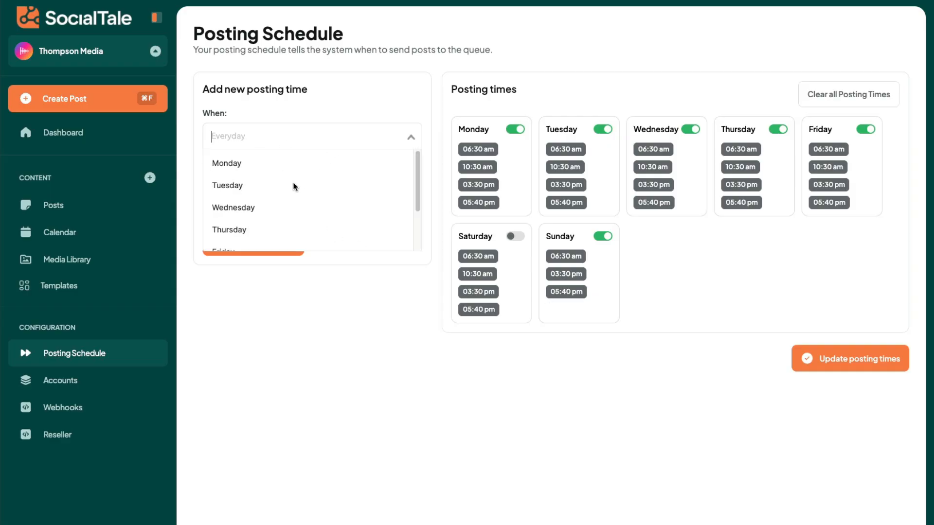
click(270, 208)
click(286, 180)
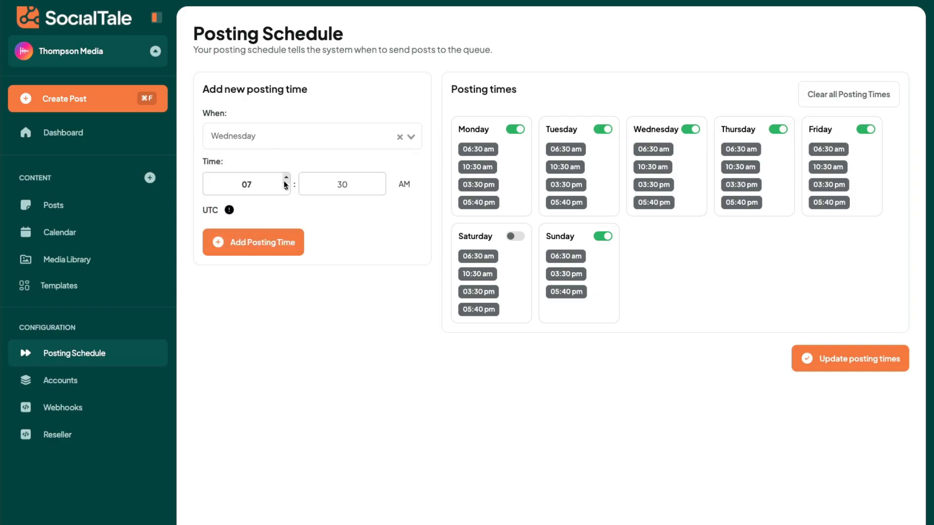
double_click(286, 180)
click(404, 183)
click(270, 246)
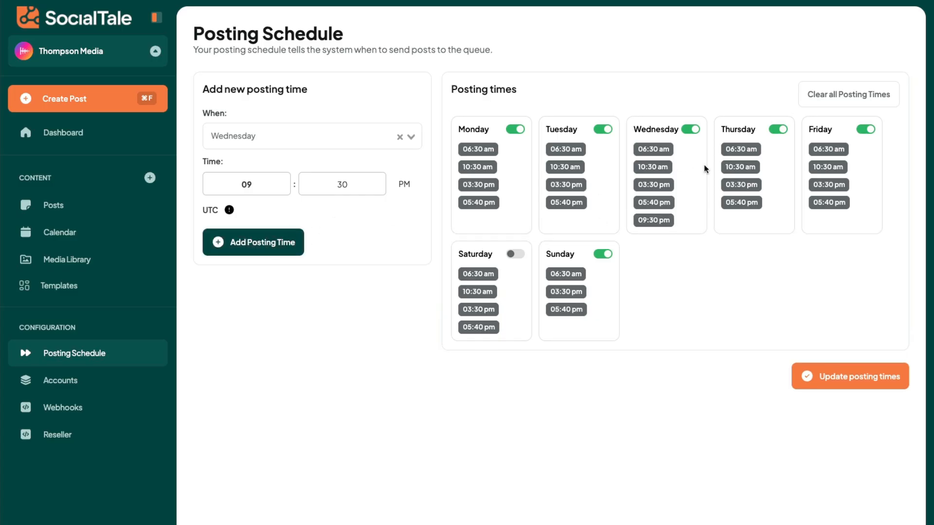
click(859, 375)
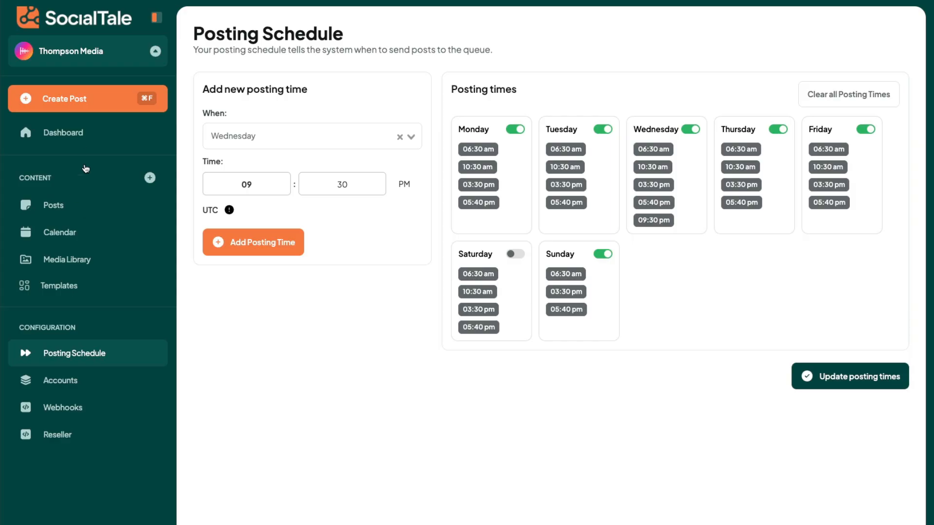
Try to add a new empty post to the queue.
click(90, 99)
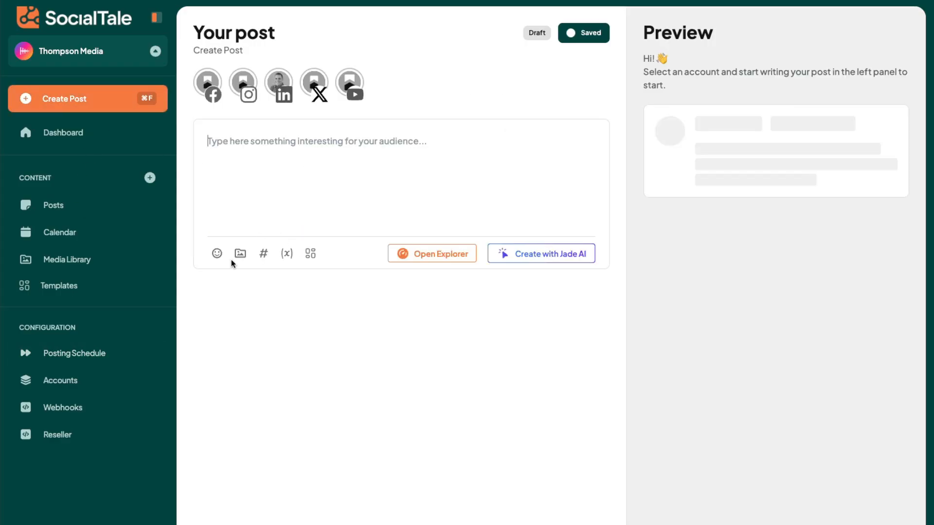
click(845, 506)
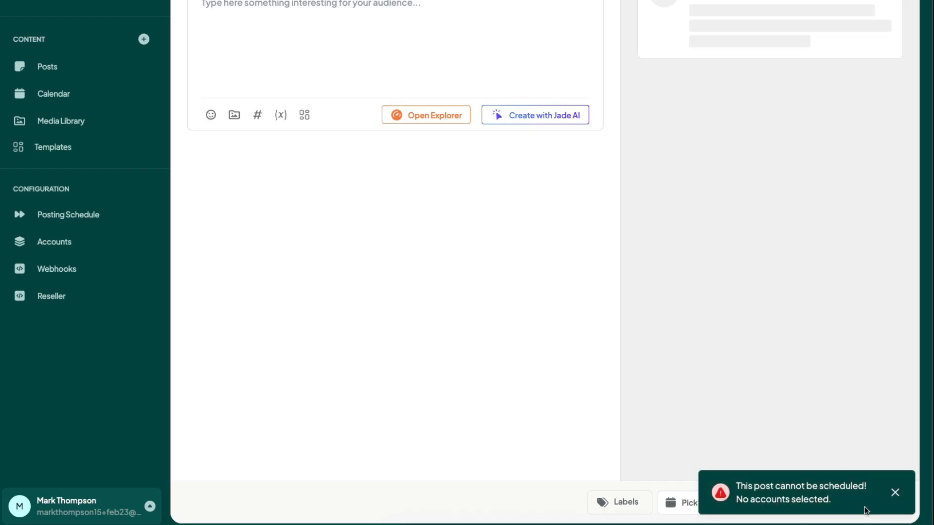
click(894, 493)
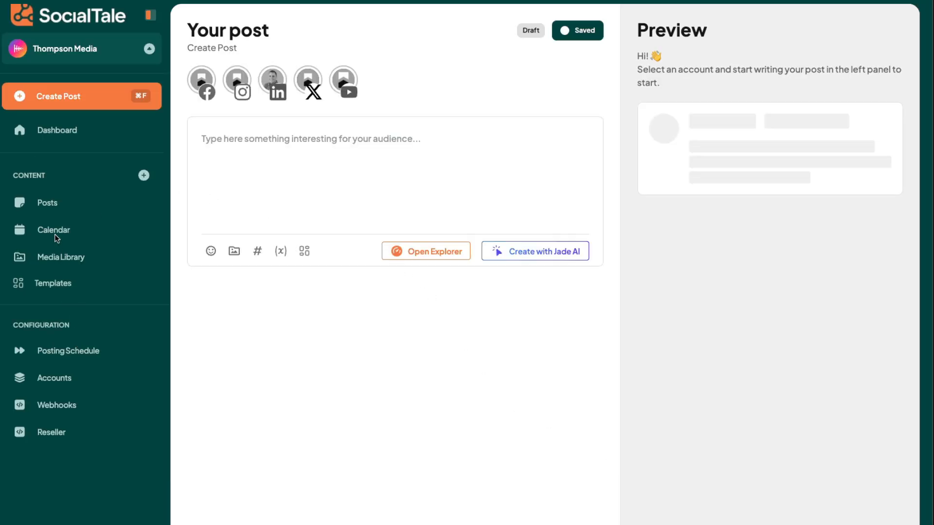
Open the calendar and review the post scheduled on 13 March.
click(54, 235)
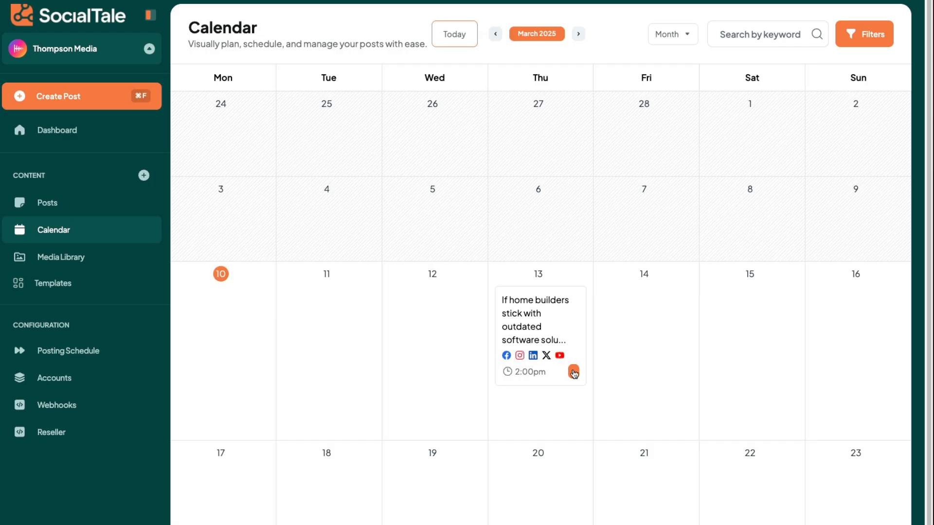
scroll(598, 345, down, 2)
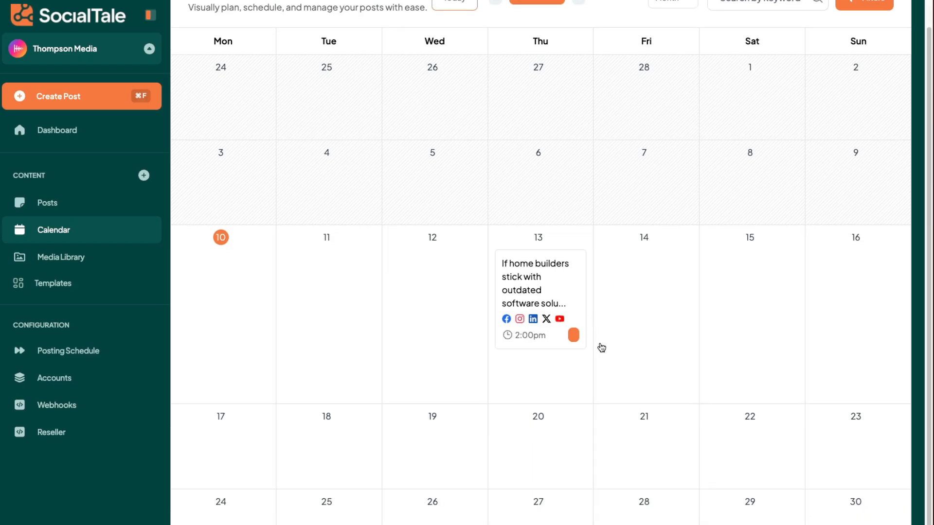
scroll(600, 348, up, 2)
click(540, 319)
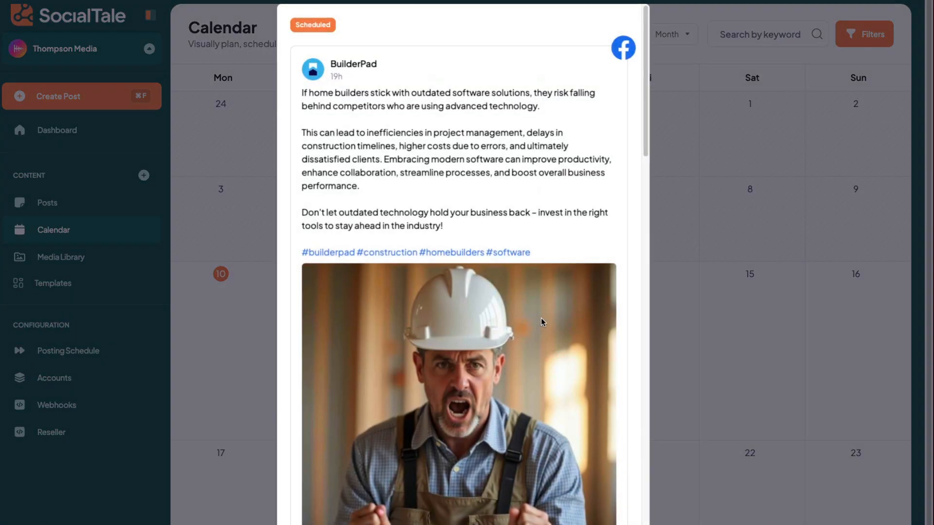
click(683, 270)
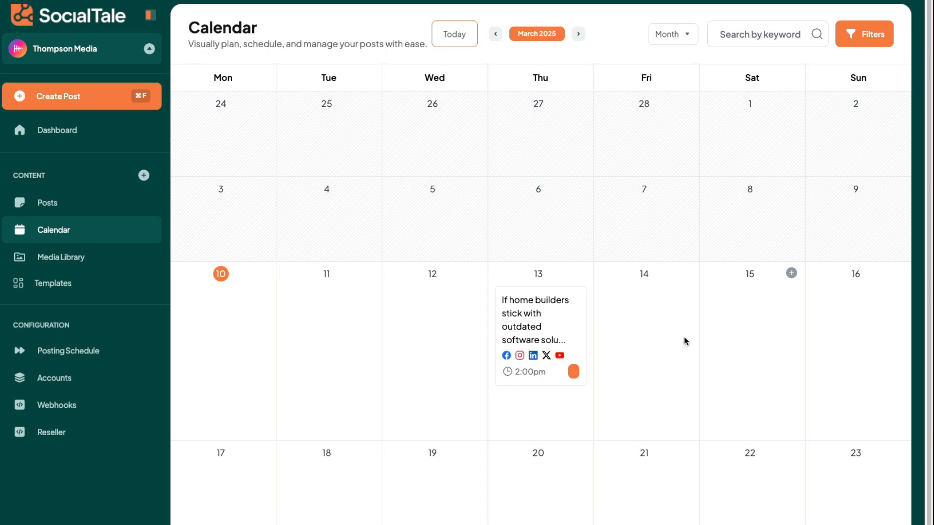
Start a new post for 14 March from the calendar and open the Explorer.
scroll(606, 364, down, 1)
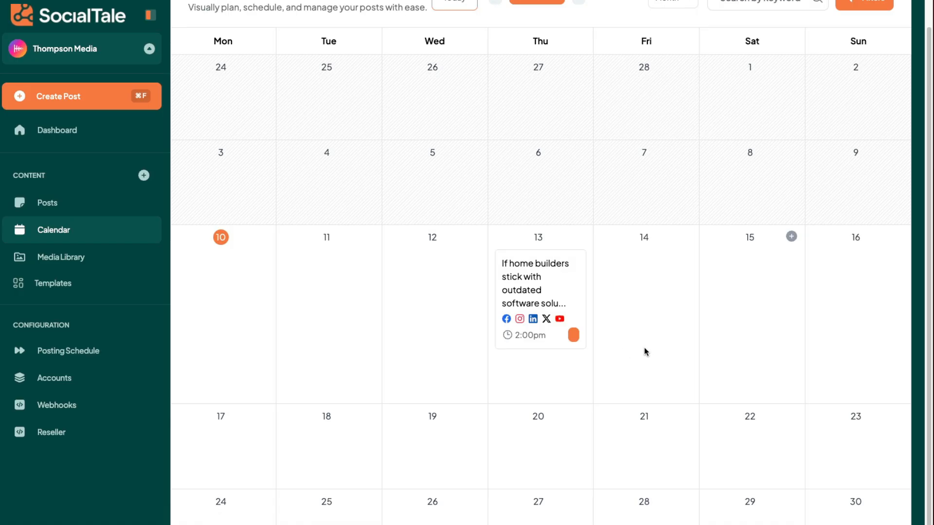
scroll(643, 348, up, 1)
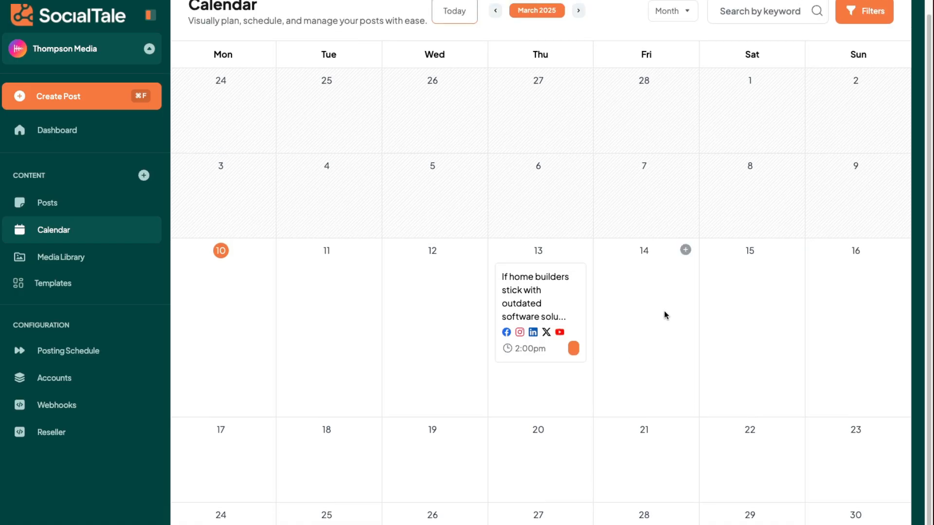
click(685, 250)
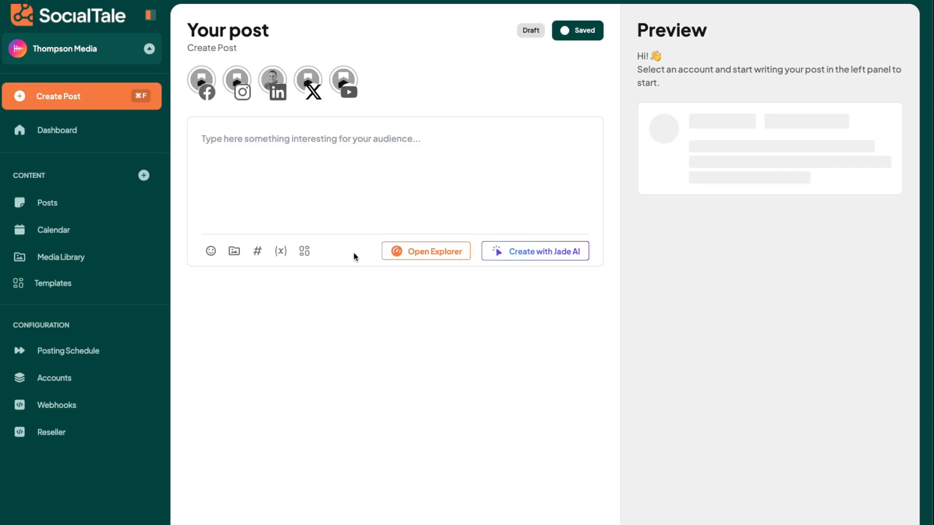
click(399, 251)
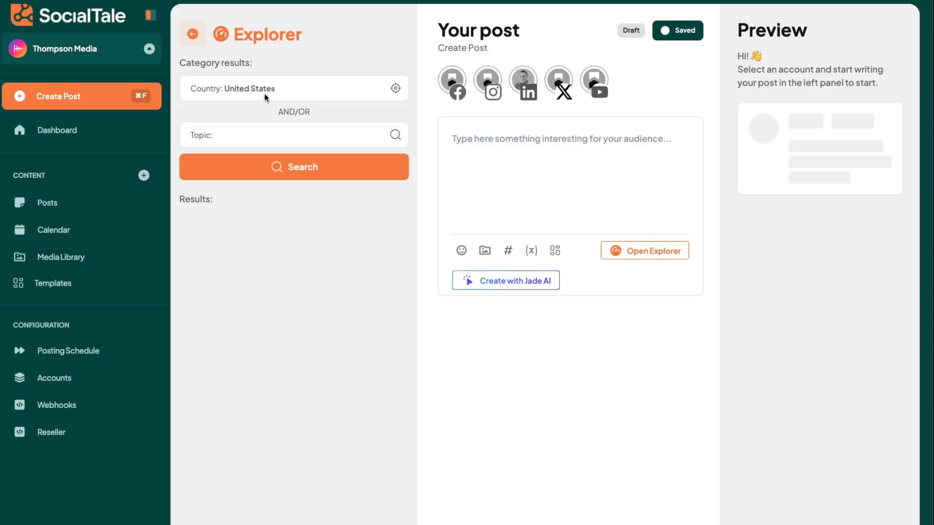
Search the Explorer for the topic home construction with country United States.
click(287, 86)
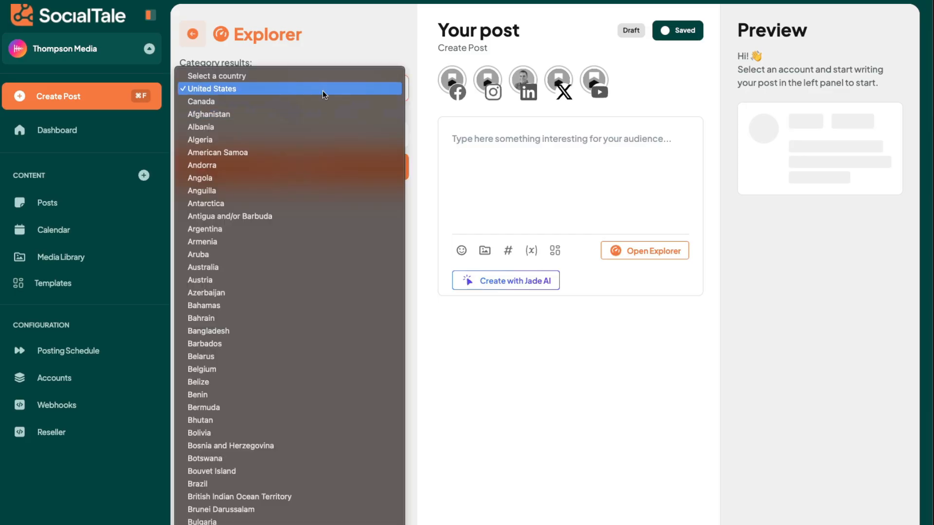
click(310, 31)
click(303, 141)
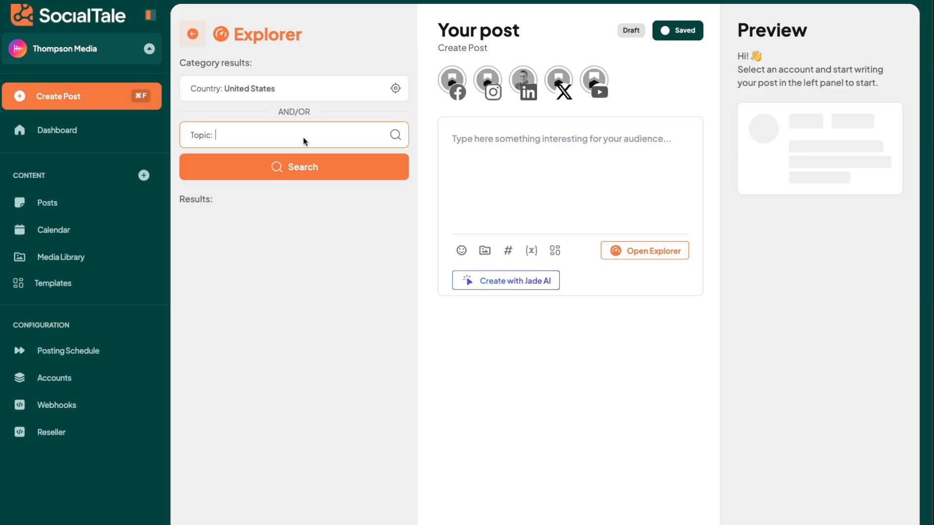
text(ho)
key(BackSpace)
text(ome construction)
click(368, 174)
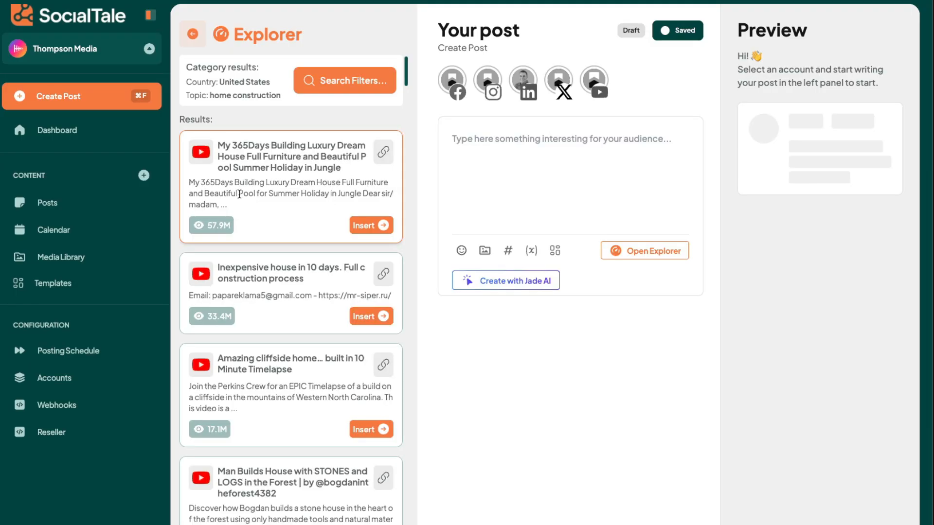
Browse the Explorer results for home construction.
scroll(284, 199, down, 1)
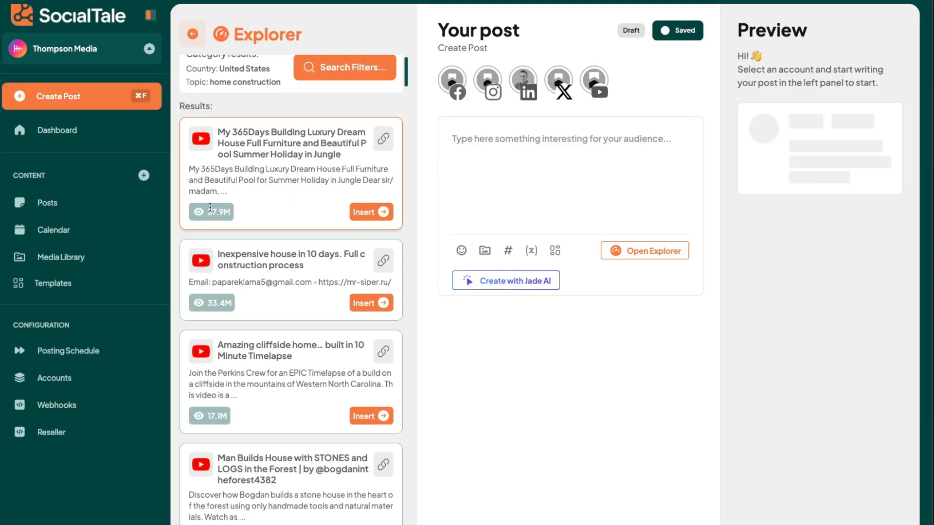
drag(207, 212, 226, 216)
scroll(227, 216, down, 2)
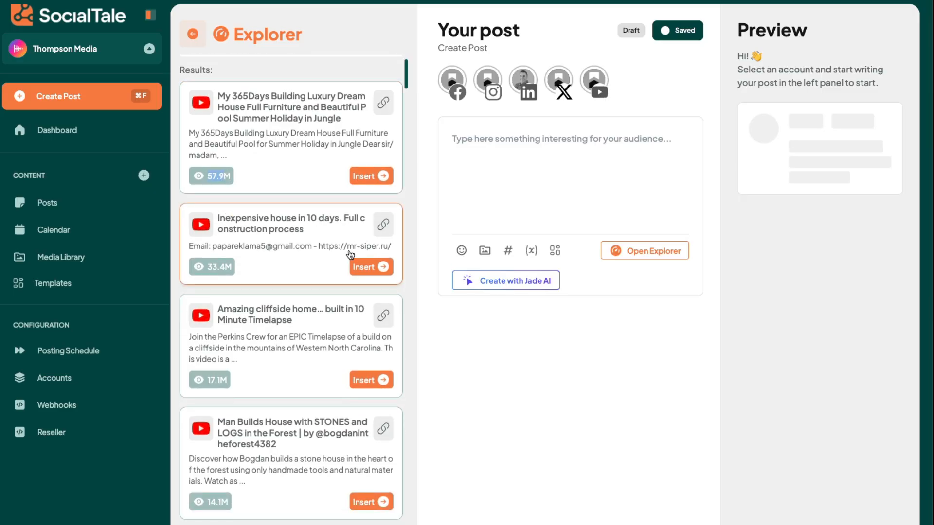
scroll(226, 273, down, 4)
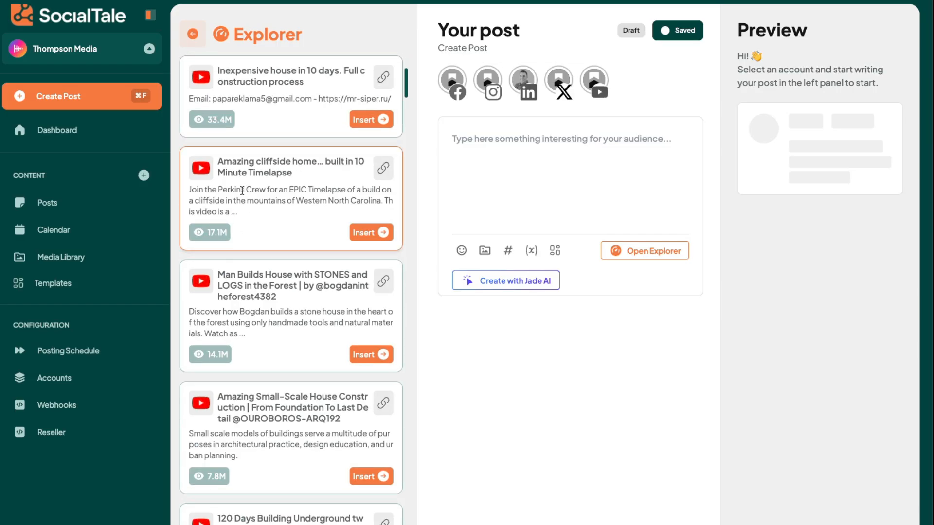
scroll(239, 232, down, 8)
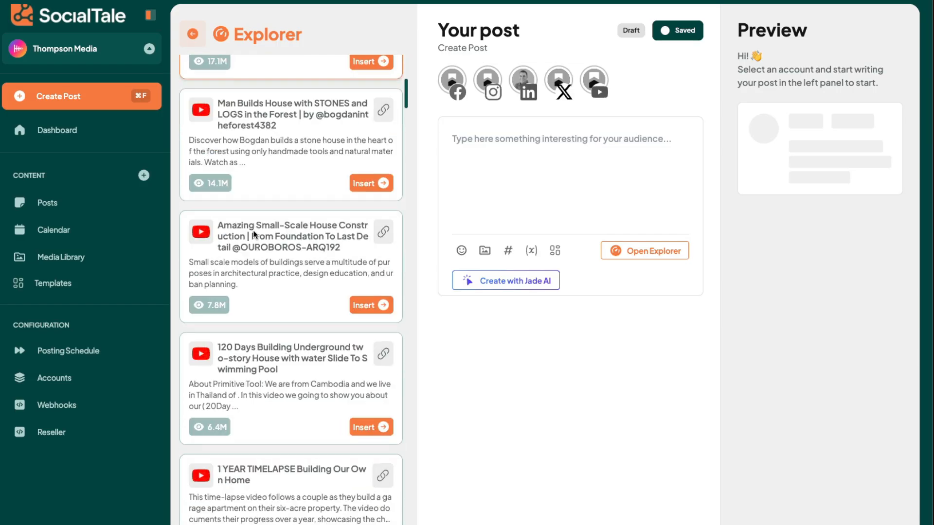
scroll(253, 235, down, 13)
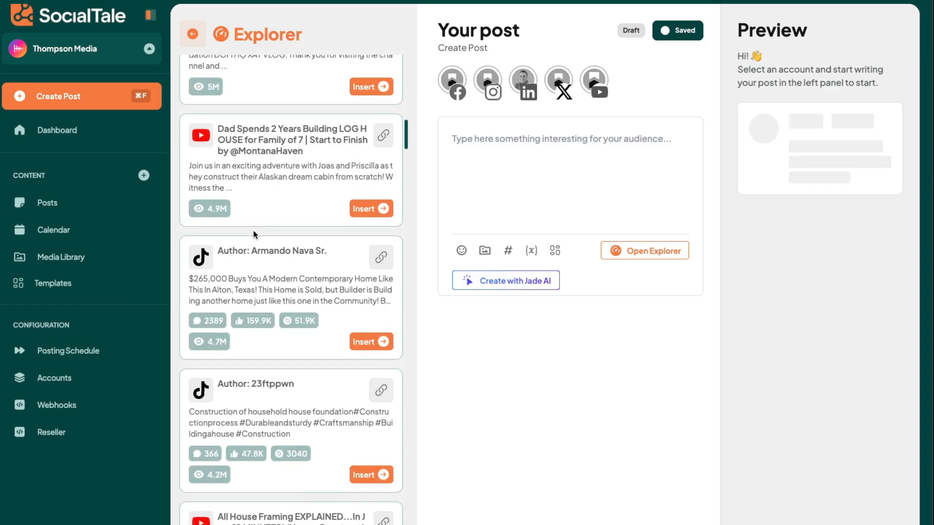
scroll(253, 234, up, 6)
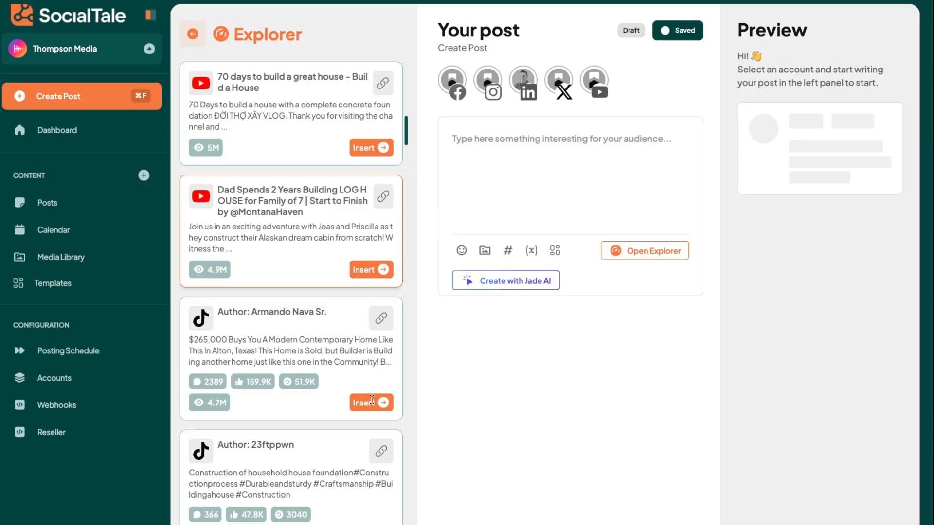
Insert the TikTok result about a $265,000 contemporary home into the post and select its text.
click(372, 401)
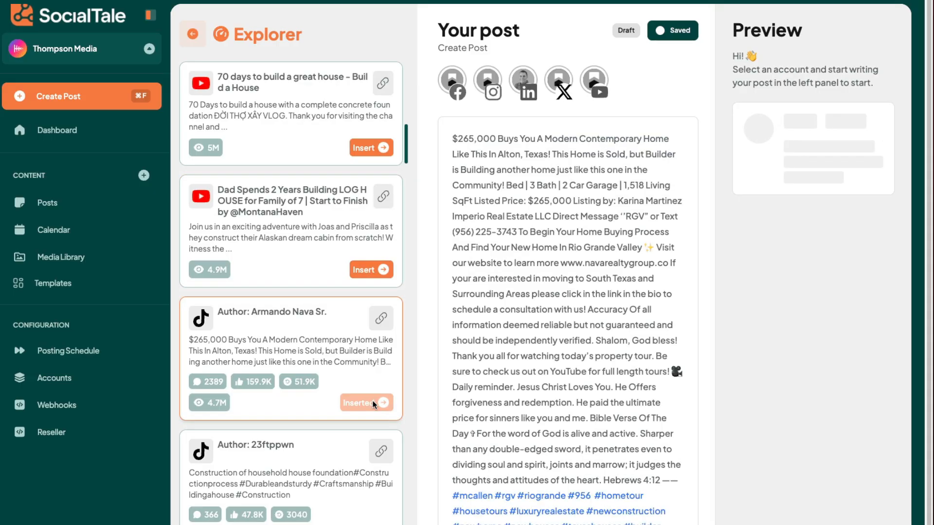
drag(472, 140, 680, 480)
click(679, 480)
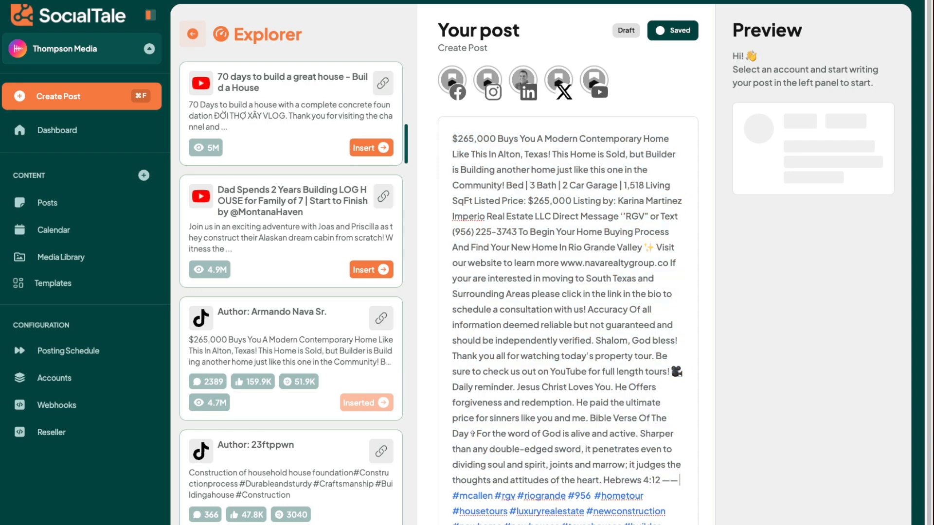
Insert the Vroon TV TikTok result with construction hashtags into the post.
scroll(557, 356, down, 2)
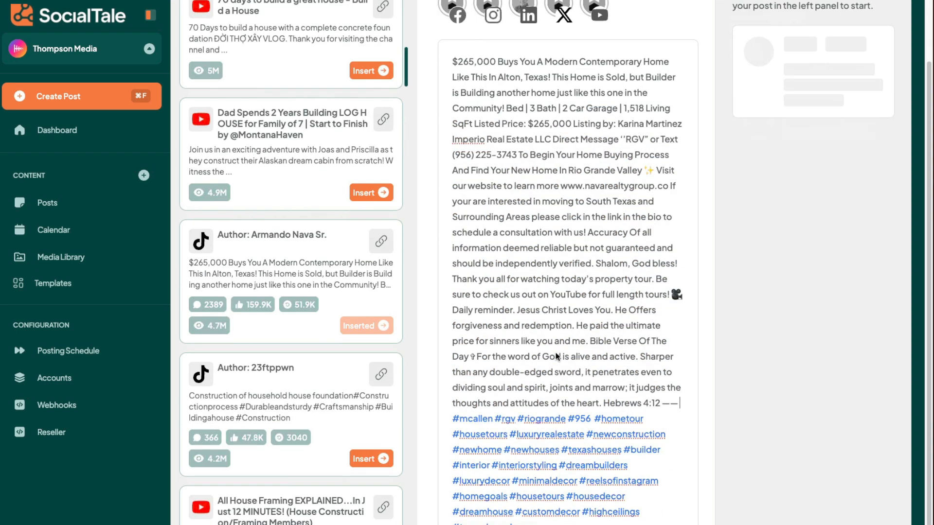
scroll(275, 393, down, 4)
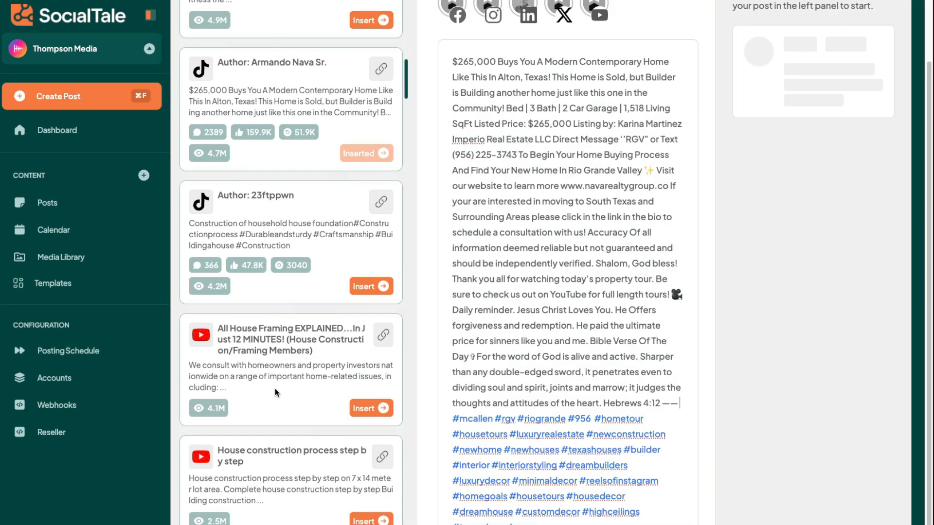
scroll(276, 393, down, 20)
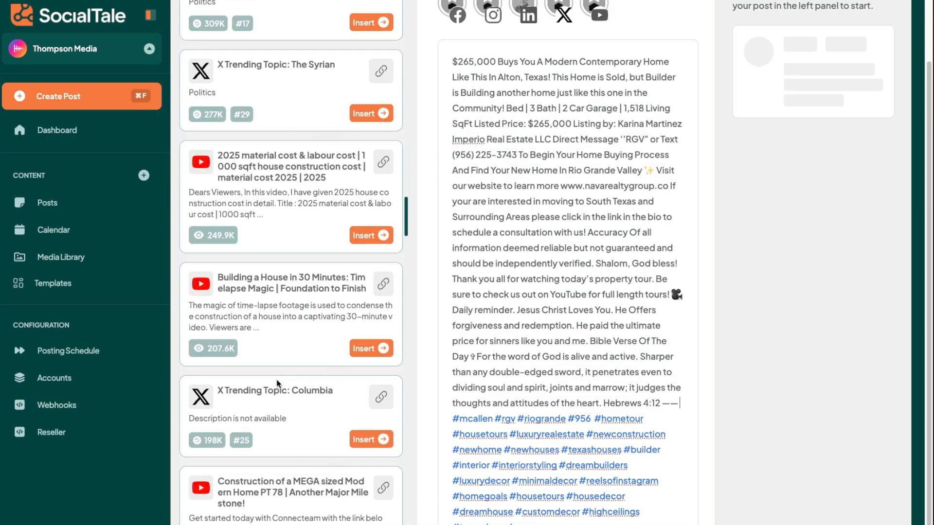
scroll(278, 384, down, 20)
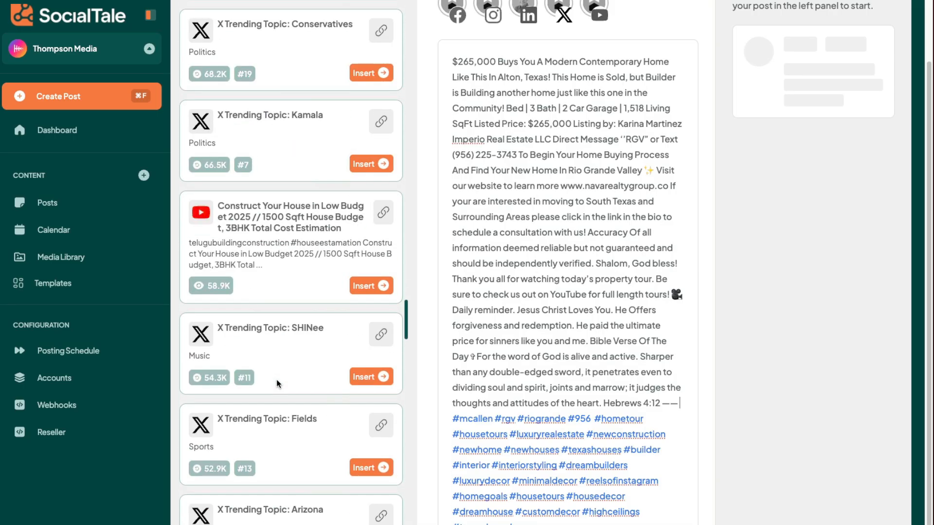
scroll(278, 384, down, 12)
click(377, 206)
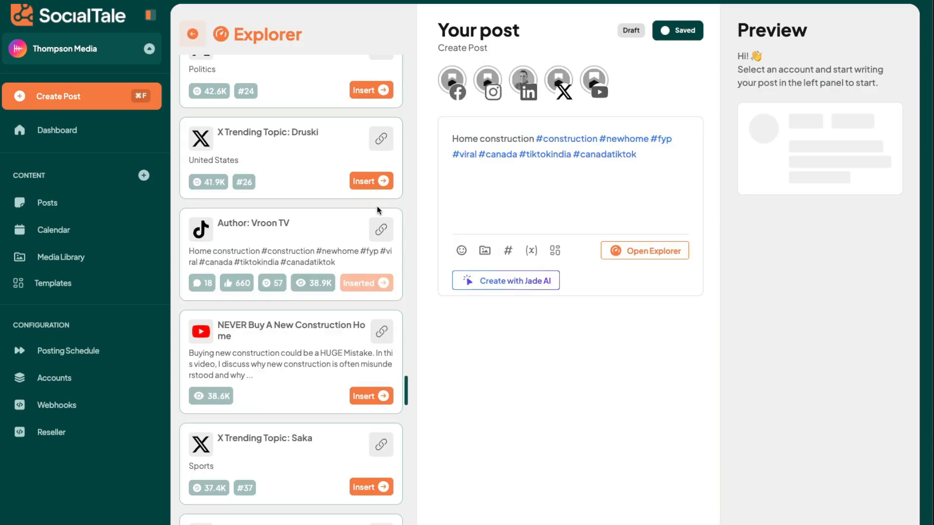
Insert the YouTube result "NEVER Buy A New Construction Home" into the post.
scroll(340, 350, down, 1)
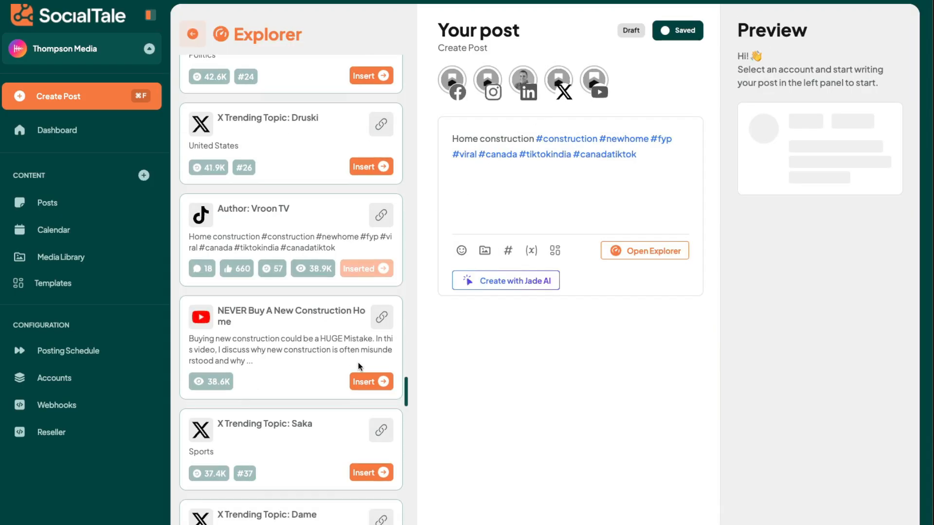
click(378, 386)
scroll(350, 370, down, 2)
scroll(329, 353, down, 10)
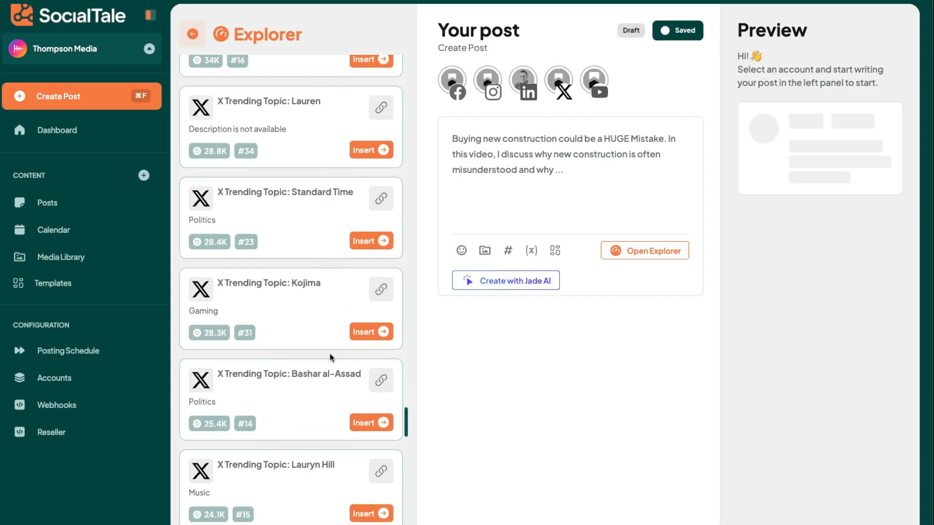
scroll(330, 353, up, 15)
scroll(339, 348, down, 15)
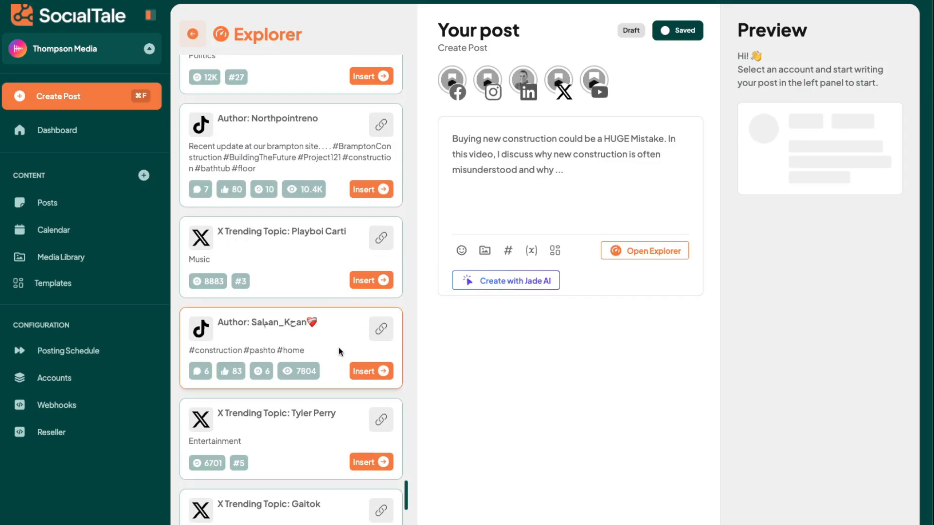
Insert the YouTube result "30x40 house construction cost" into the post and close the Explorer.
scroll(338, 347, down, 10)
scroll(338, 347, up, 4)
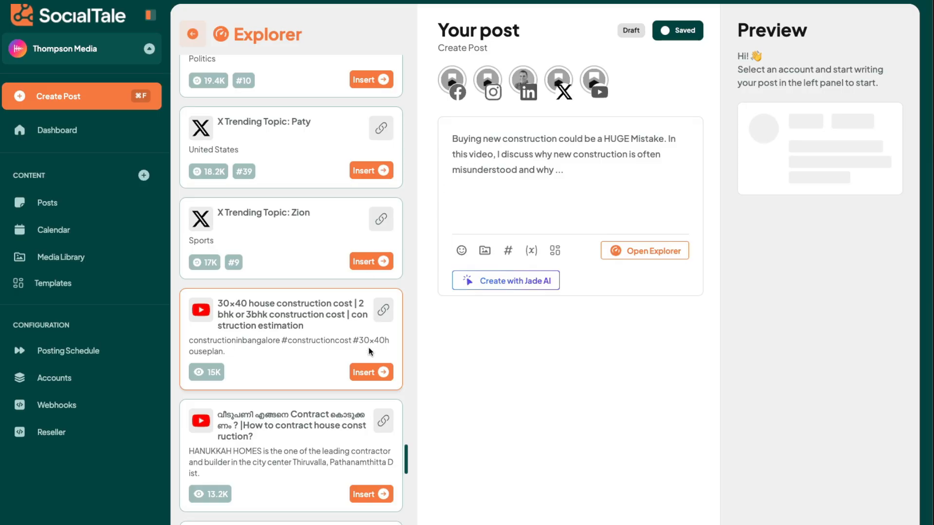
click(372, 372)
scroll(360, 340, down, 5)
scroll(359, 325, down, 10)
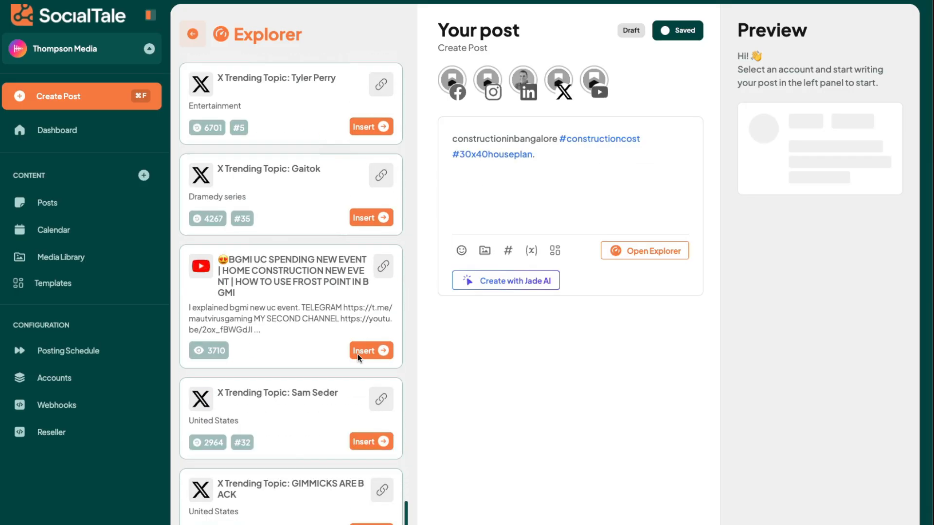
scroll(330, 282, up, 15)
scroll(305, 203, down, 5)
click(192, 34)
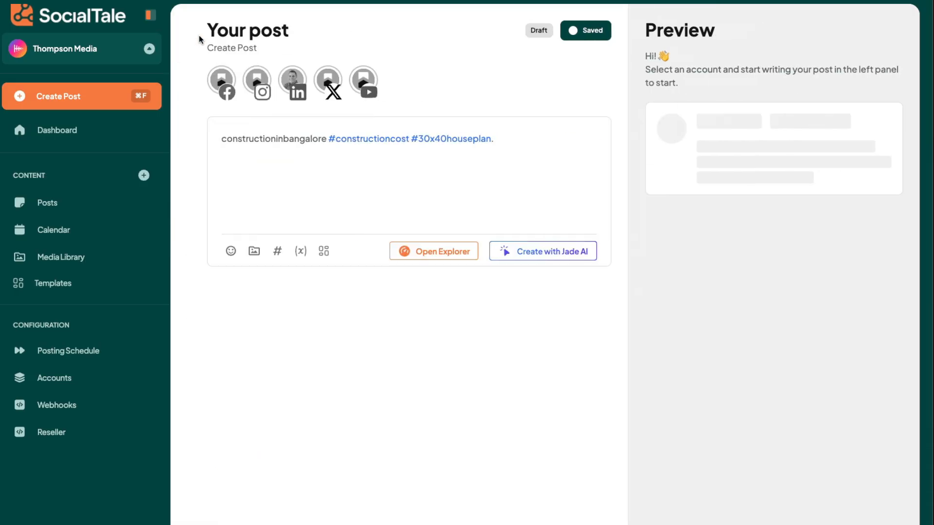
Open Jade AI and write a custom prompt asking for a post encouraging visits to booth W4566 with photo booth and live software demos.
click(536, 256)
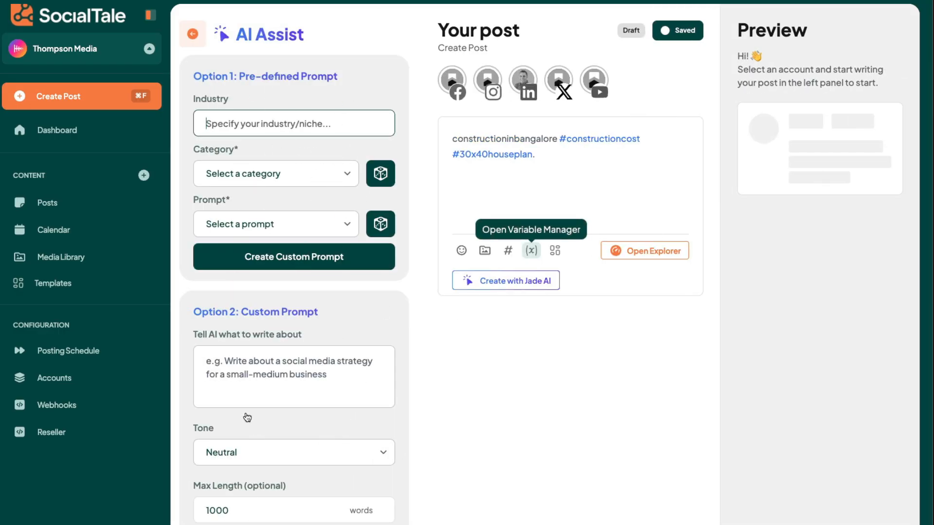
click(326, 384)
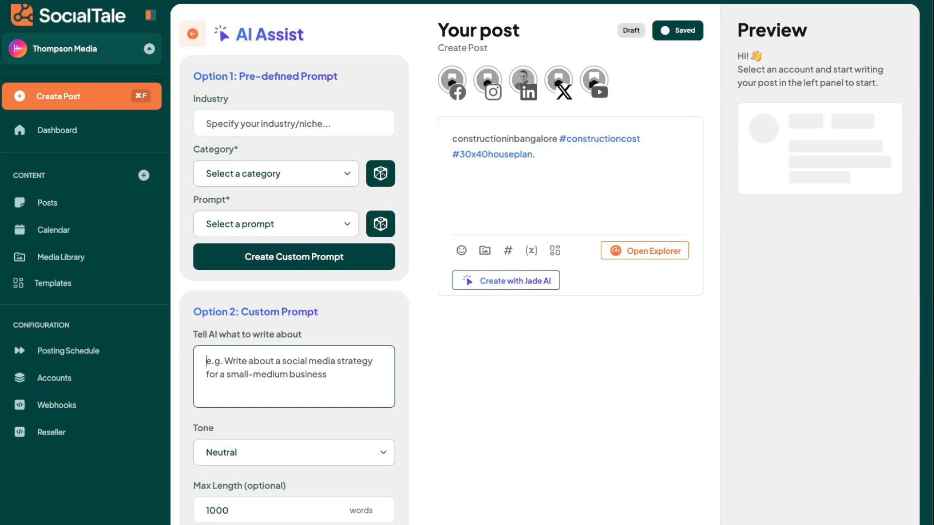
text(We)
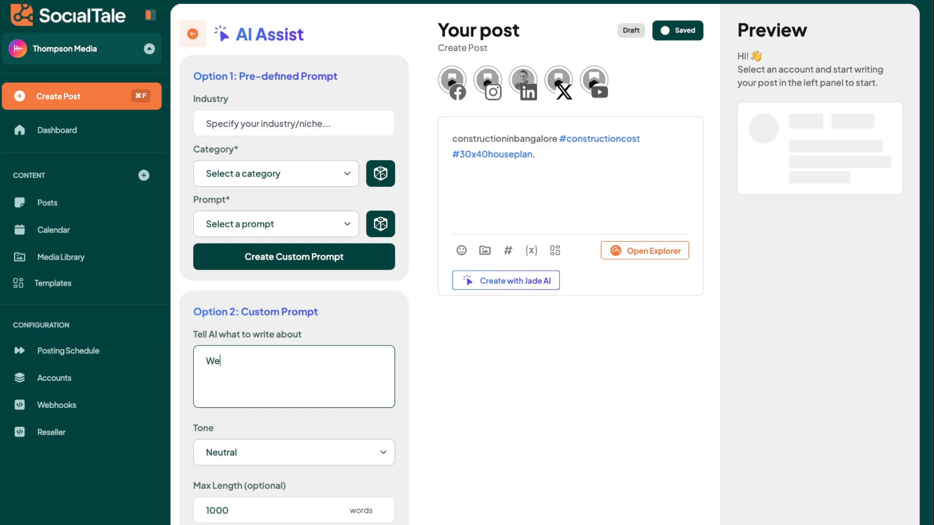
text( have a conference coming)
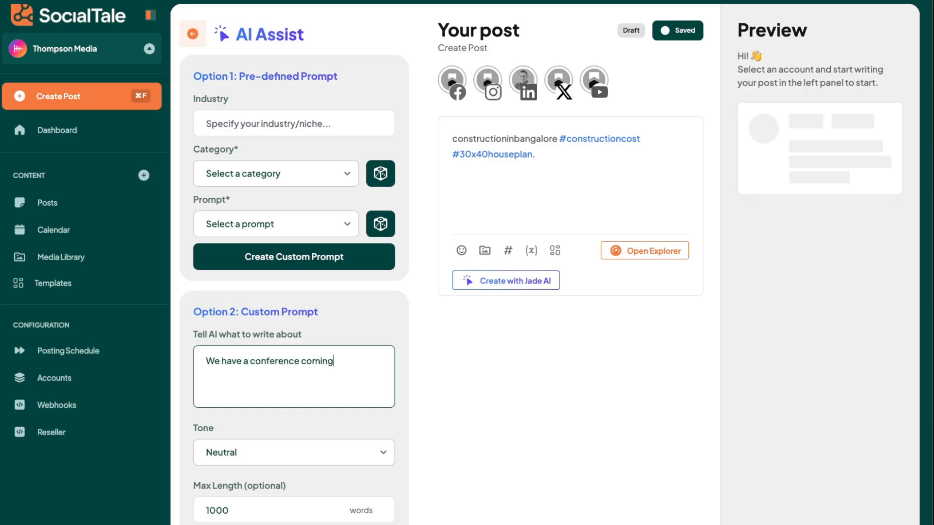
text( up.  We are at booth W)
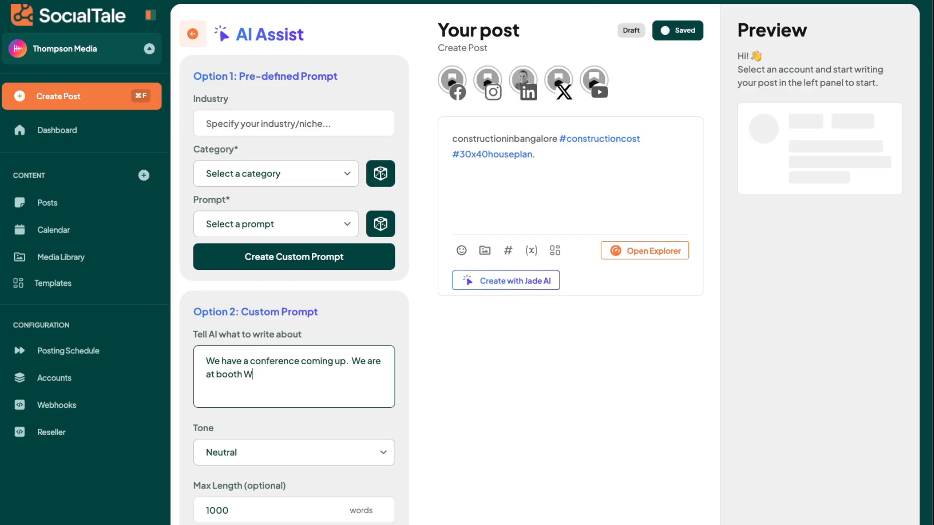
text(4566, well ha)
key(BackSpace)
text(ave a photo booth and)
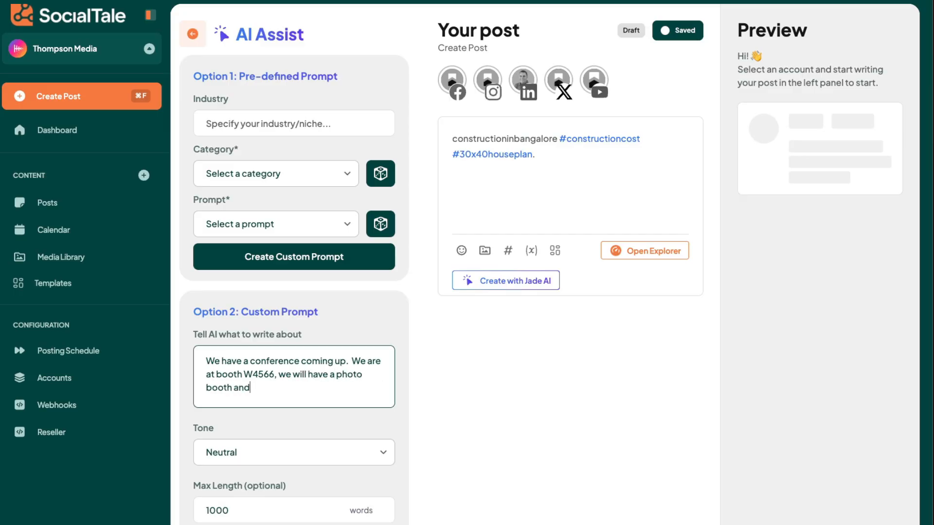
text( be doing live s)
text(om)
key(BackSpace)
key(BackSpace)
key(BackSpace)
text(demos of our)
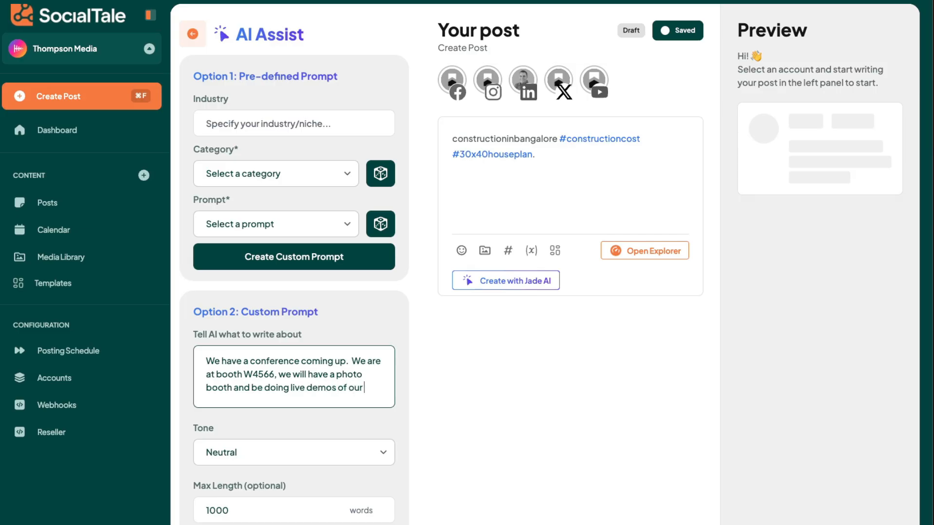
text( software.  Can you write a)
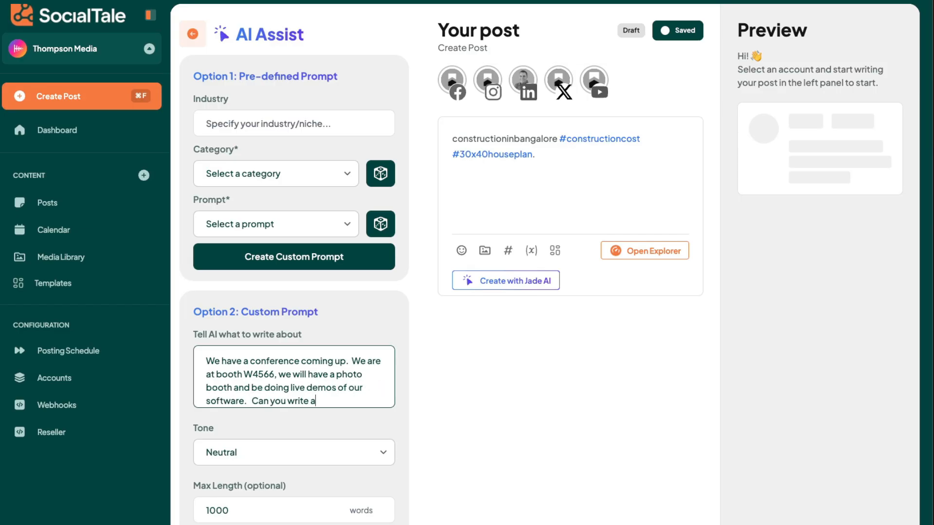
text( post that will encourage)
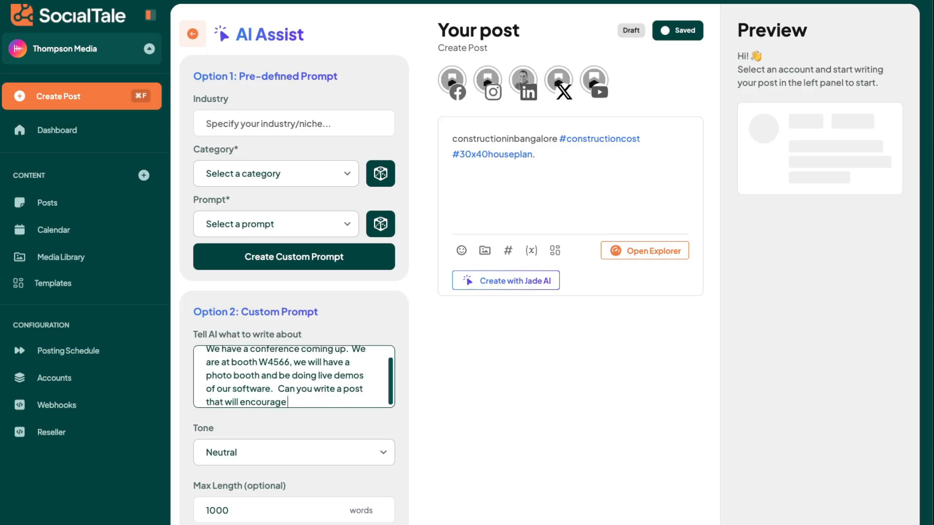
text( users to want to visit)
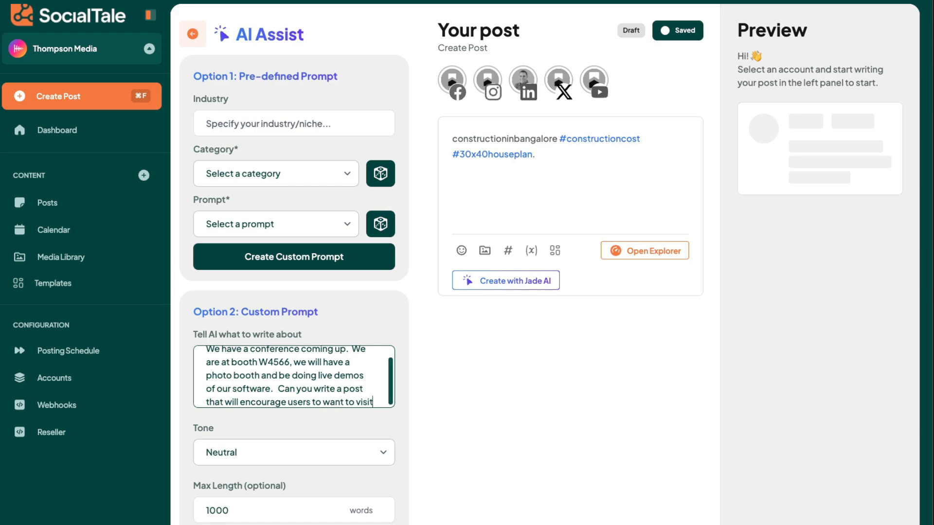
text( the booth.)
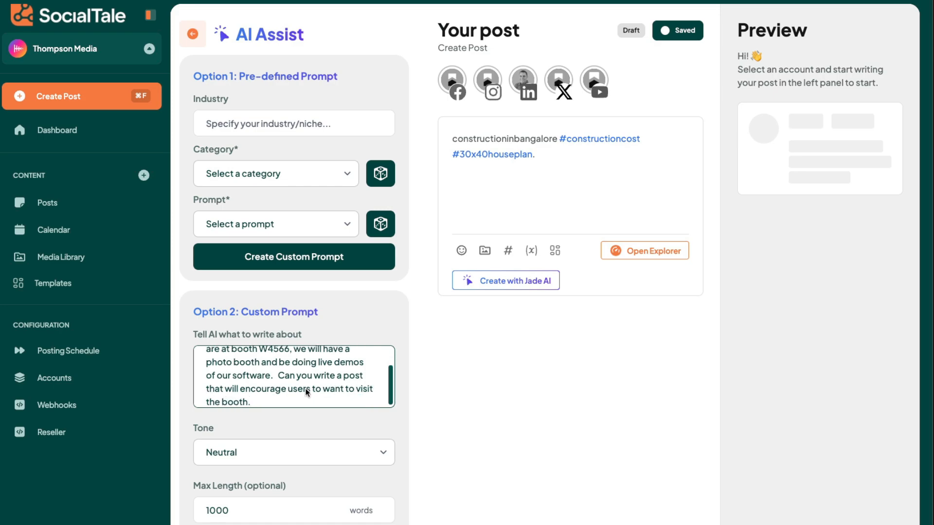
Set the tone to Engaging and the max length to 500 words, then generate the post.
click(268, 448)
click(256, 514)
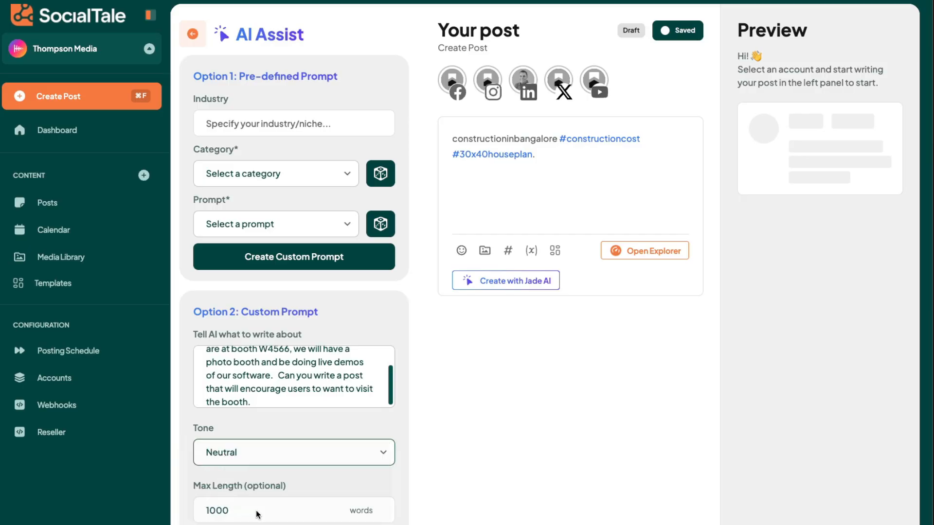
drag(230, 511, 172, 511)
text(50)
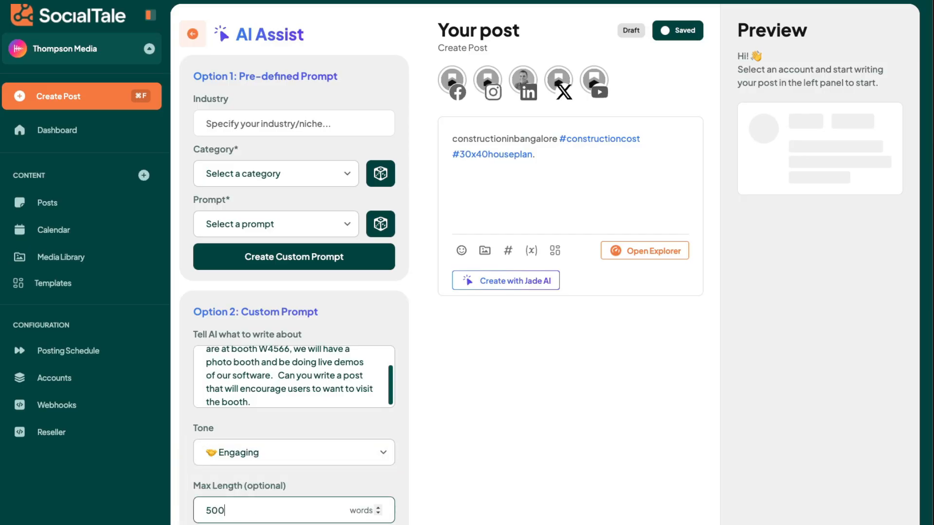
click(327, 524)
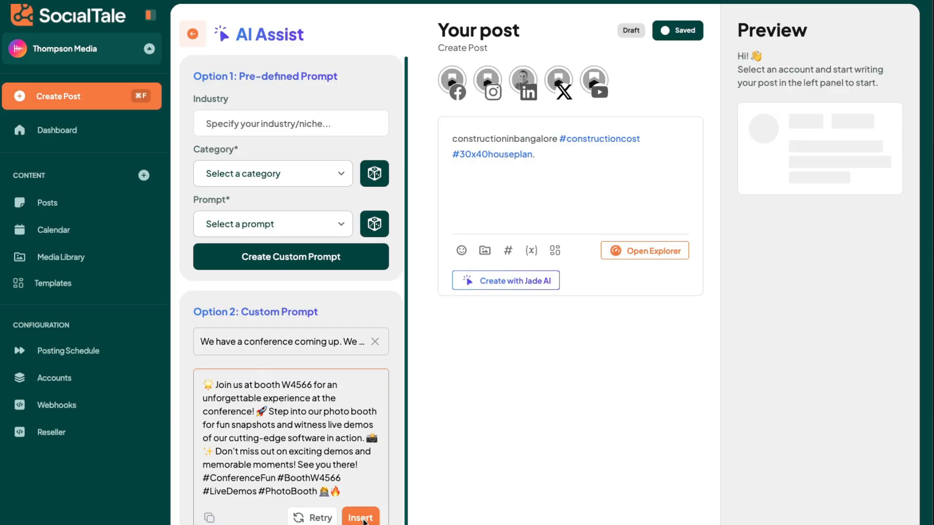
Insert the generated text into the post and delete the earlier hashtag text before it.
click(360, 517)
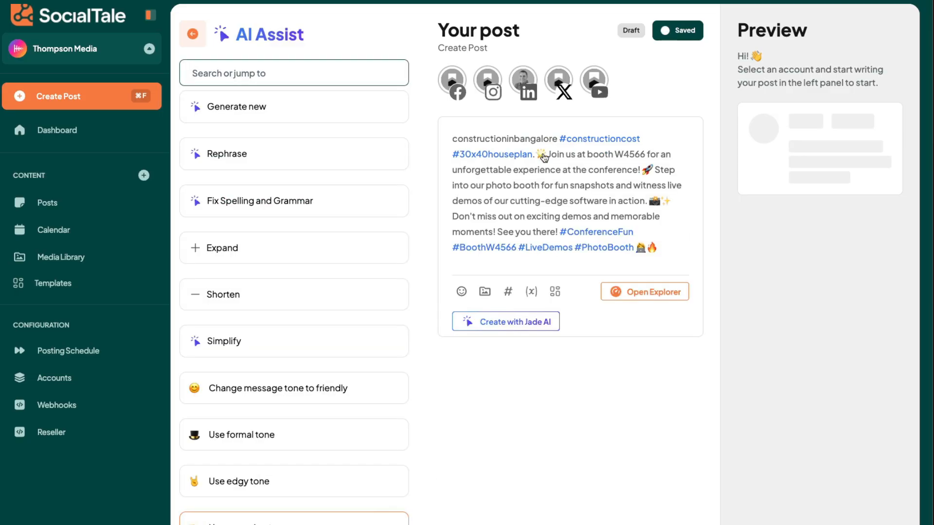
drag(542, 156, 438, 141)
key(BackSpace)
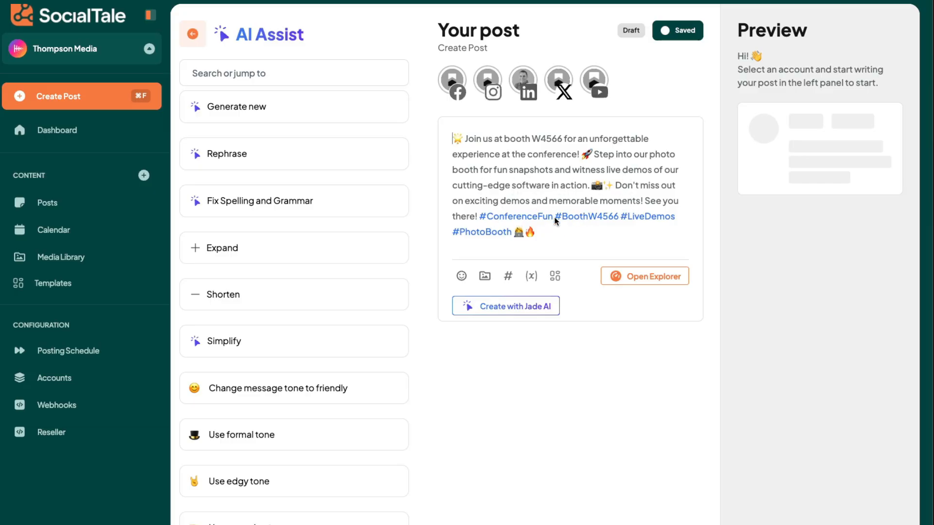
Upload the IBS booth image from the Desktop and attach it to the post.
click(486, 275)
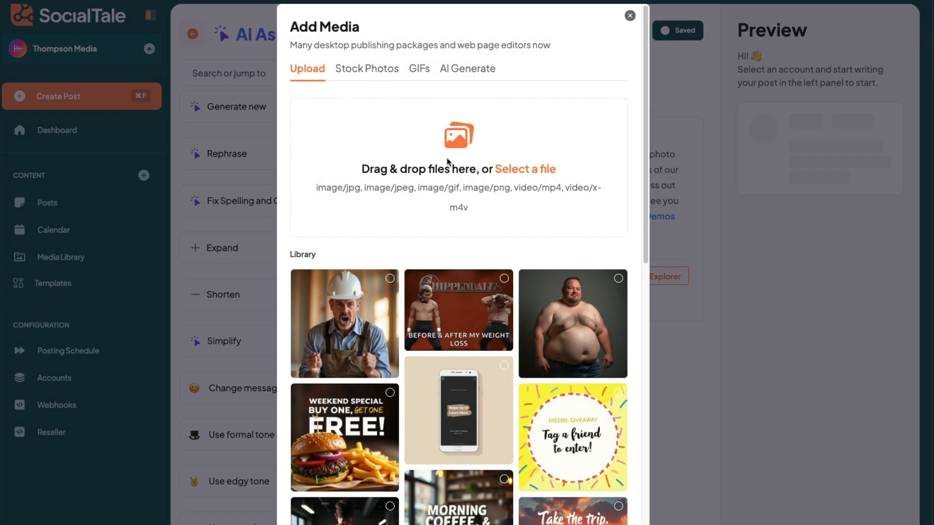
click(508, 167)
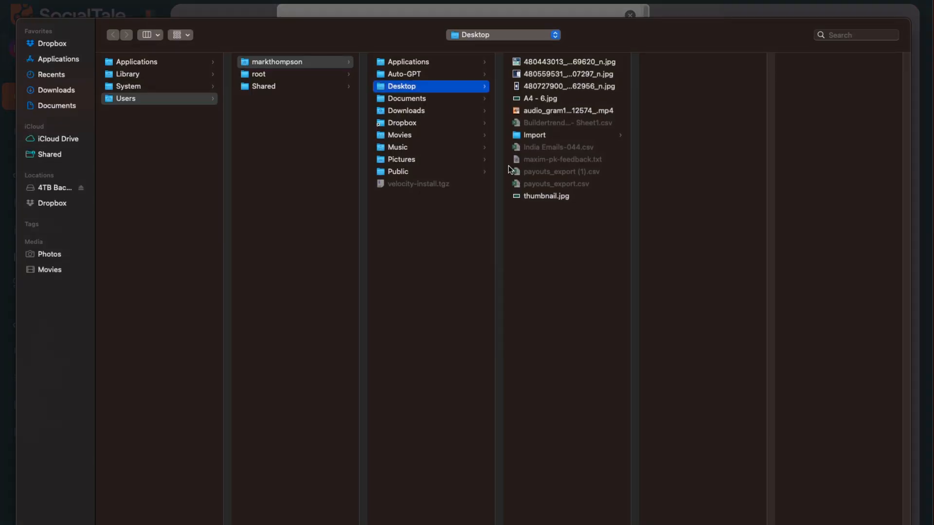
click(535, 74)
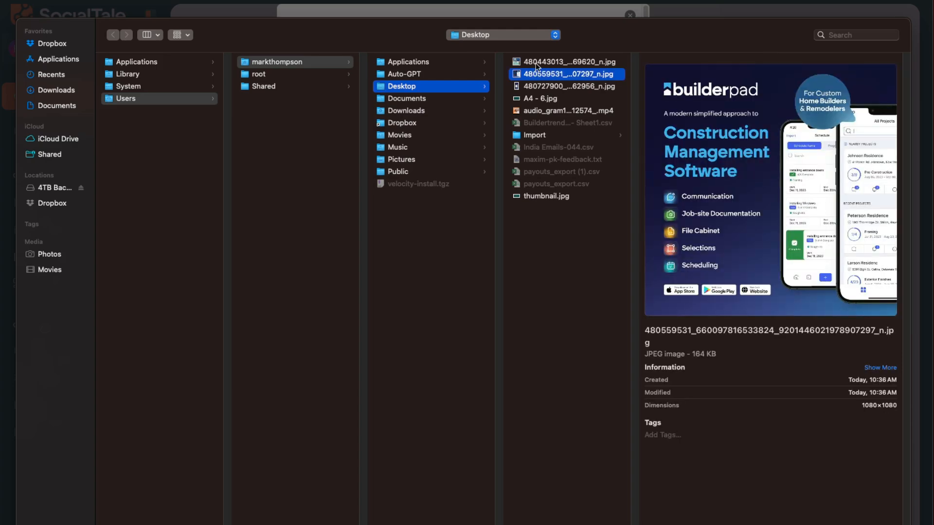
click(535, 63)
double_click(535, 62)
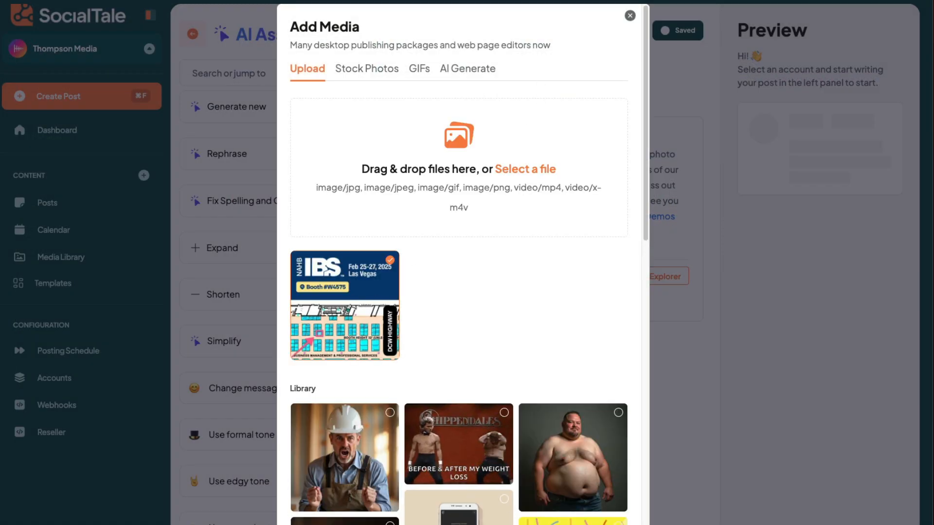
click(601, 522)
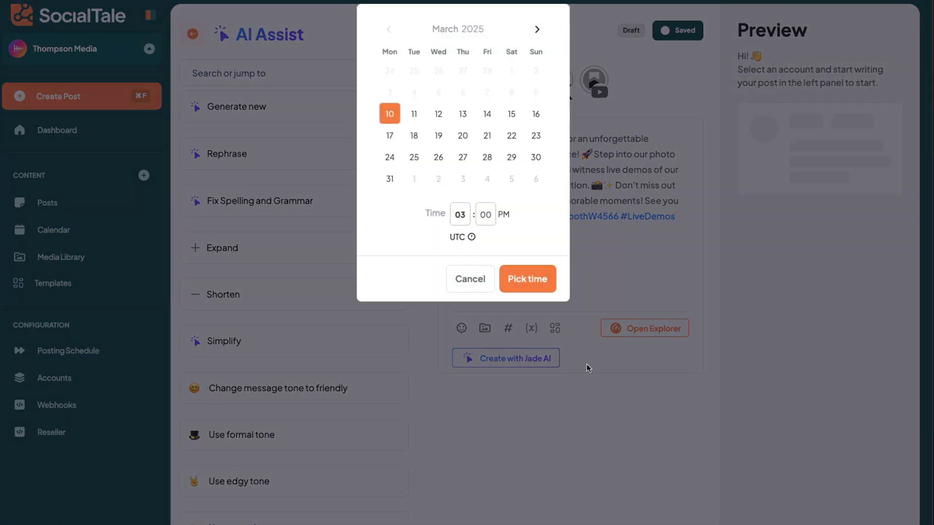
click(489, 281)
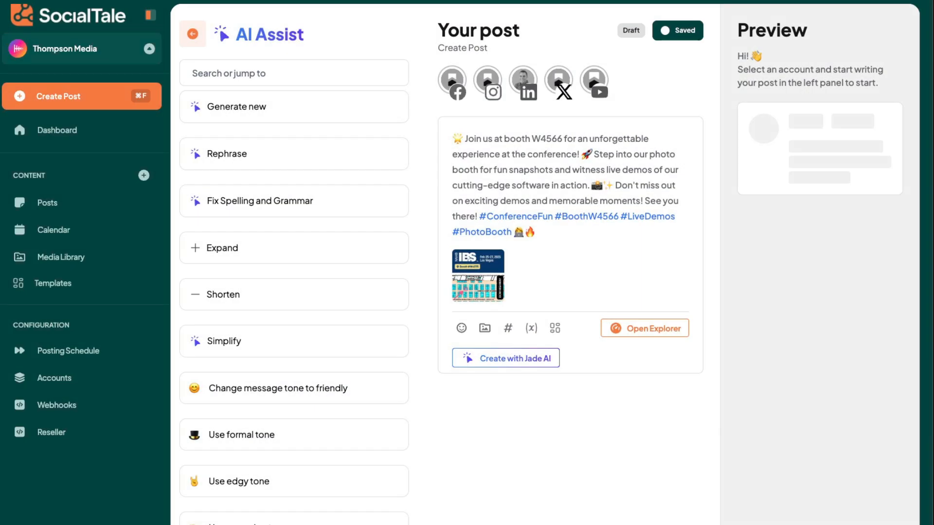
Select the Facebook and Instagram accounts and set the Instagram option to Story.
click(460, 87)
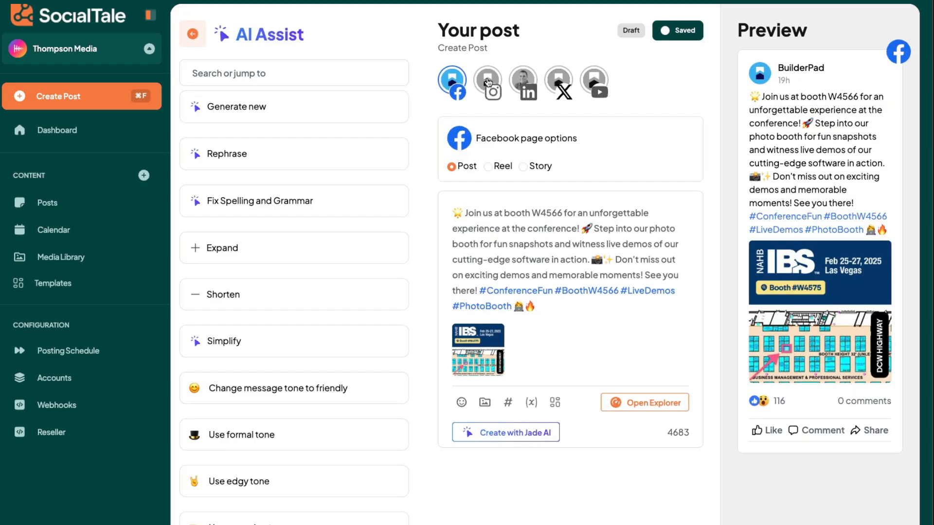
click(488, 82)
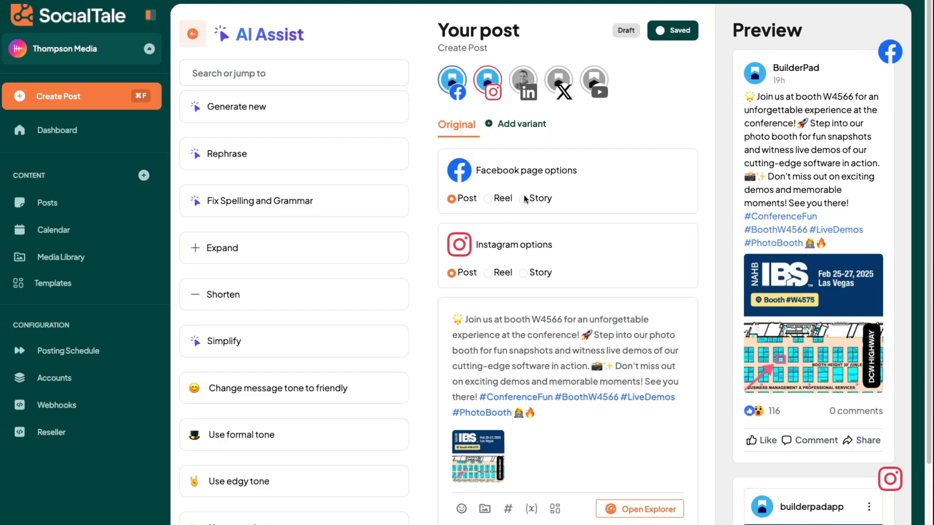
click(523, 274)
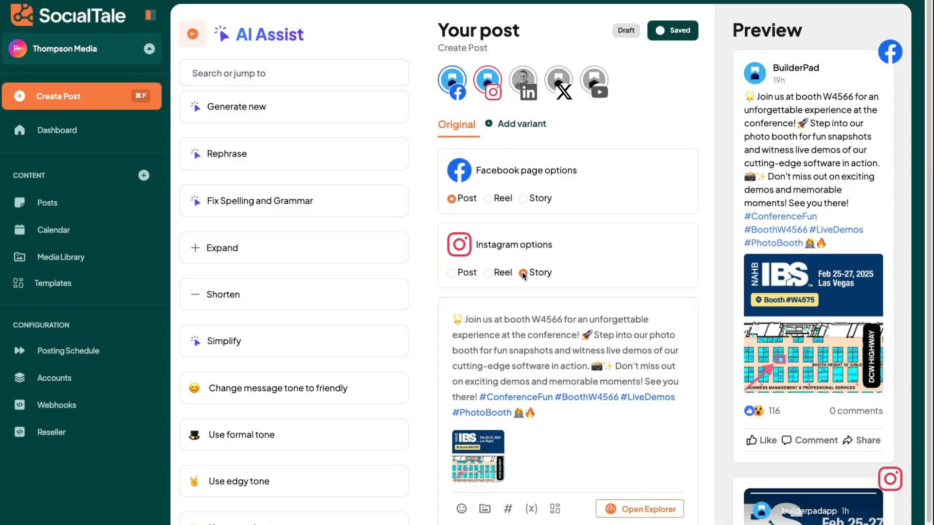
Add a variant for the builderpadapp Instagram account and remove its attached image.
click(520, 133)
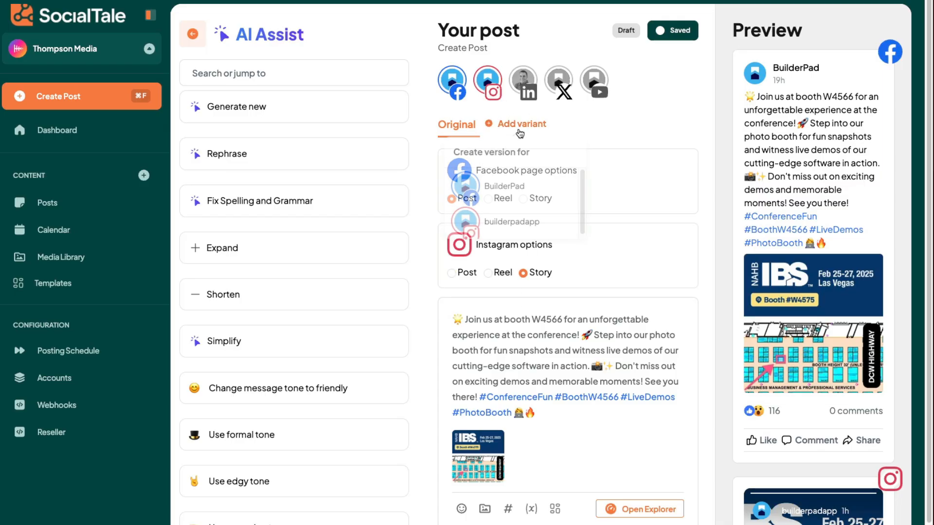
click(519, 225)
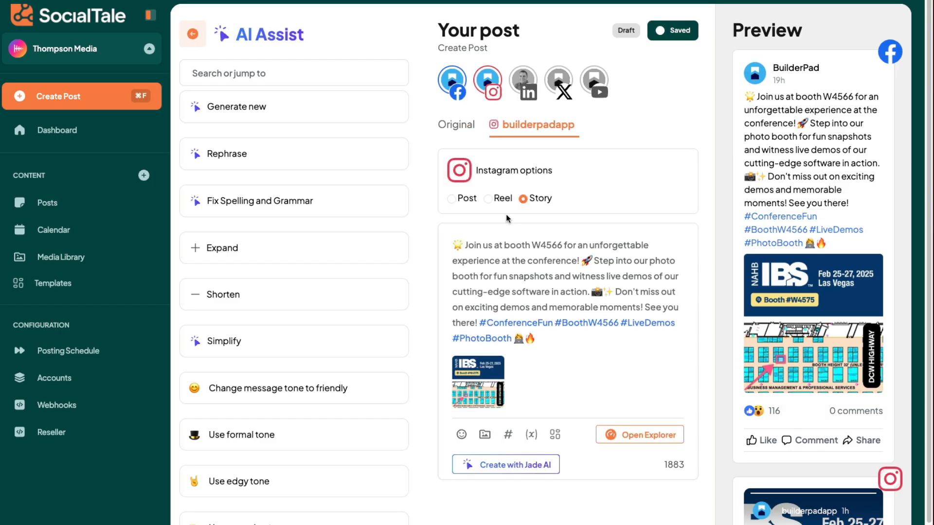
click(493, 376)
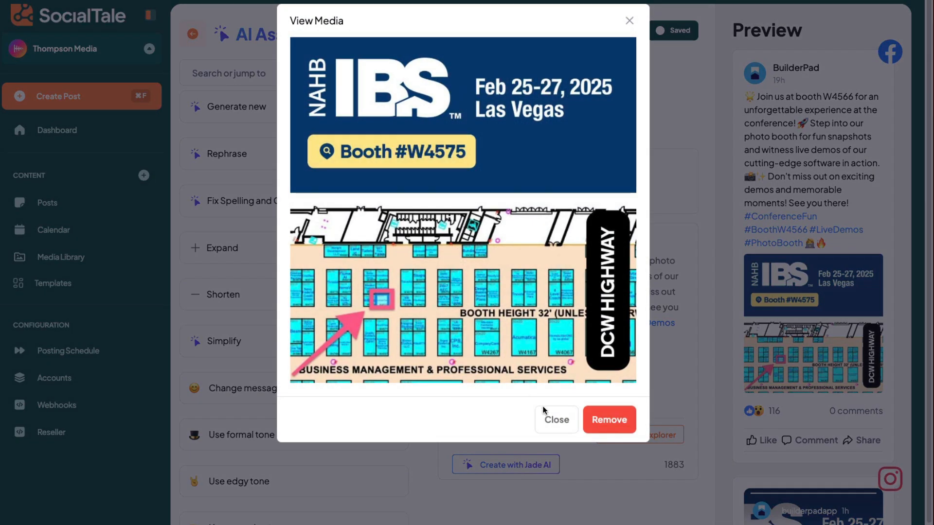
click(596, 426)
Upload the builderpad Construction Management Software image and attach it to the Instagram variant.
click(484, 382)
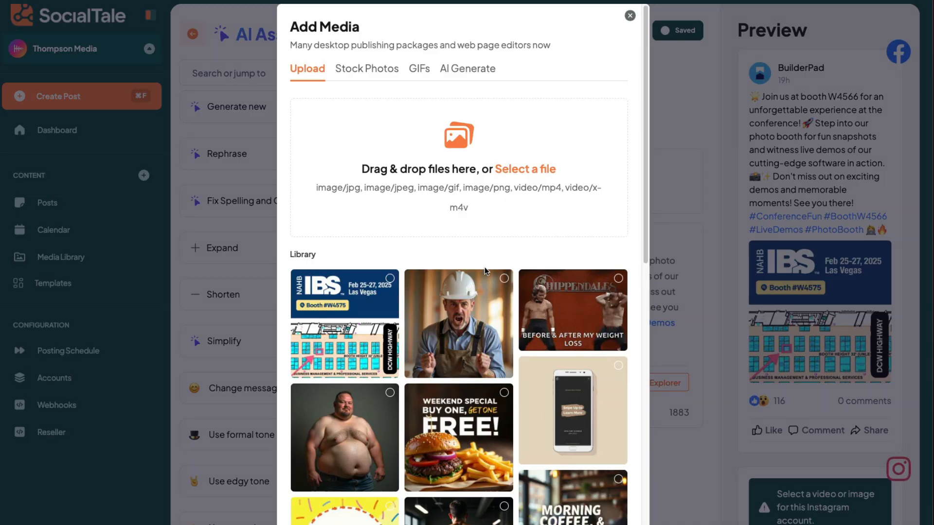
click(500, 168)
double_click(565, 60)
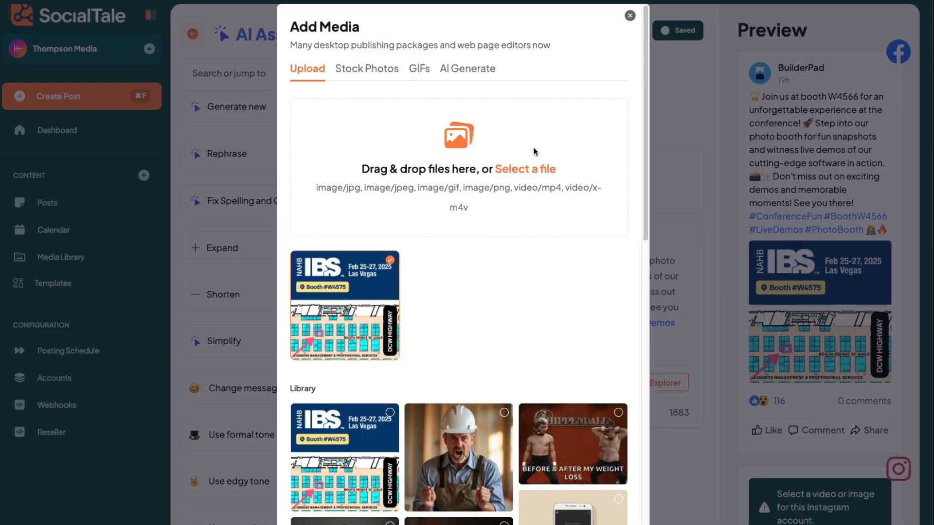
click(533, 148)
double_click(555, 87)
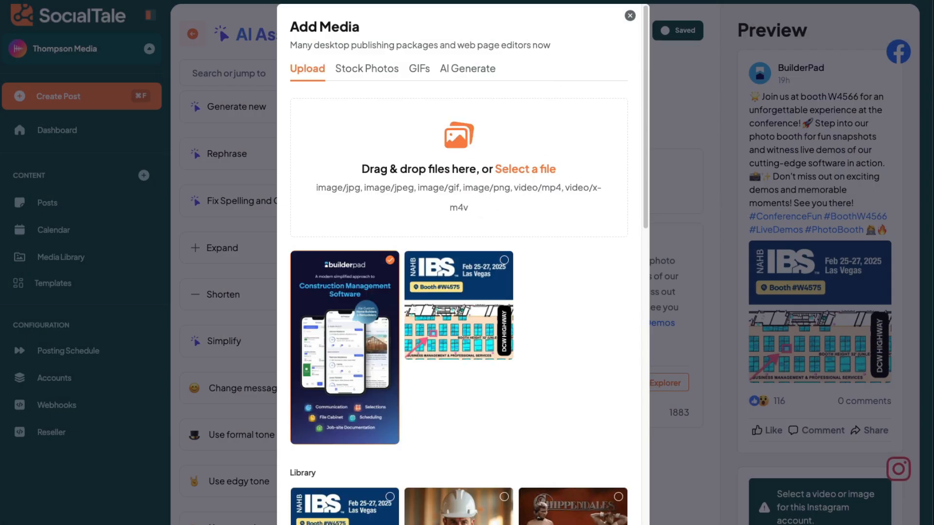
click(730, 385)
Open the calendar to view the scheduled posts.
scroll(832, 348, down, 4)
scroll(831, 347, up, 4)
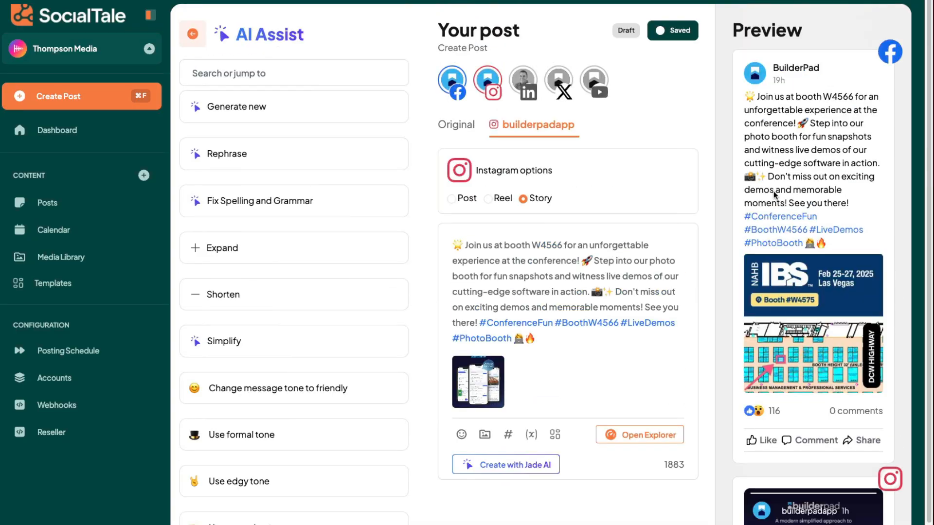
scroll(785, 278, down, 4)
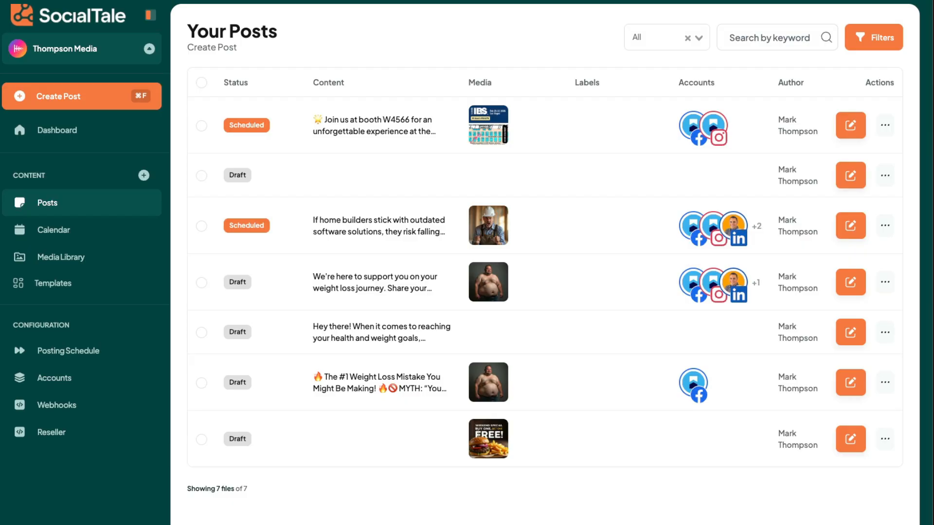
click(72, 237)
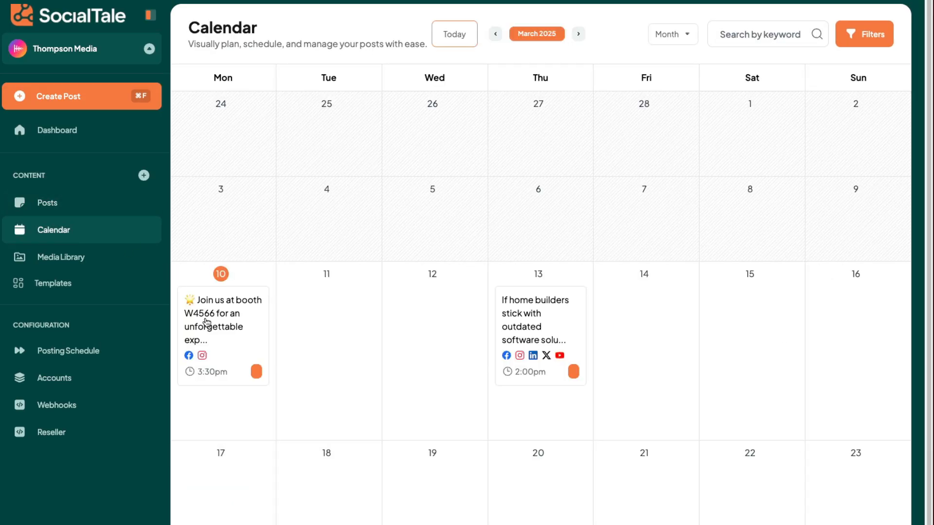